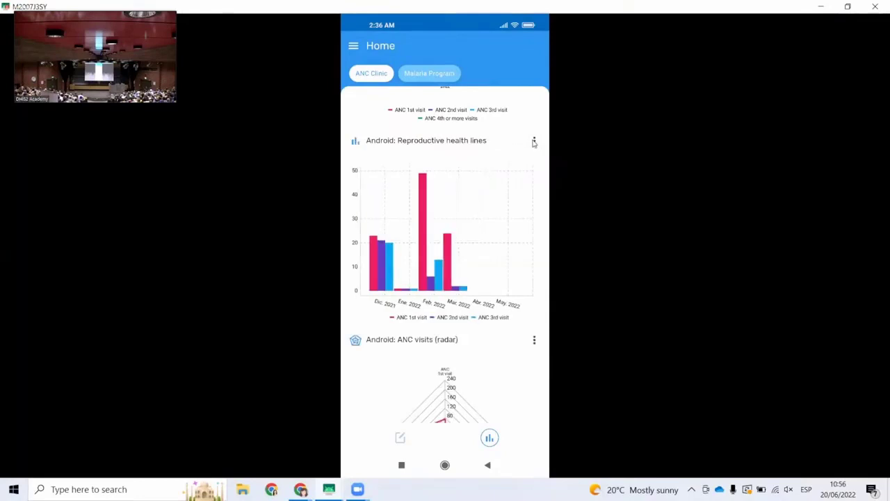
Step: Show the Reproductive health lines chart as a line chart and filter it by a monthly period that includes the current period
left_click(534, 141)
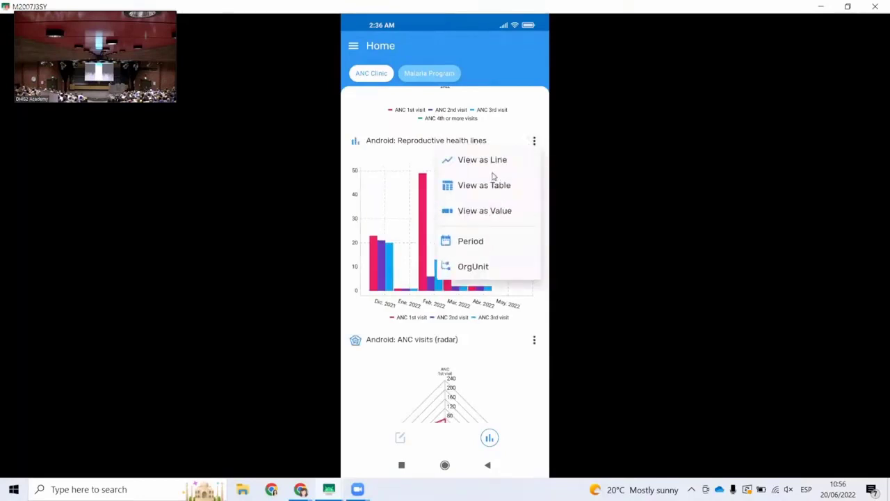
left_click(493, 163)
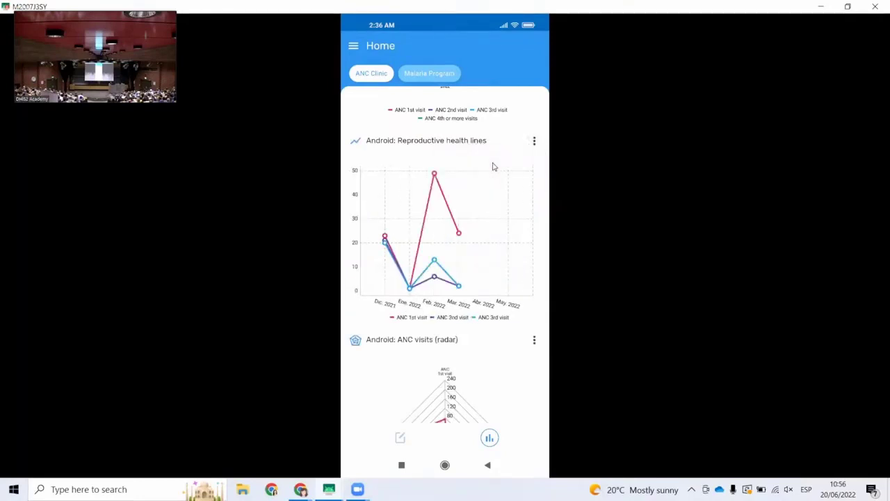
left_click(534, 142)
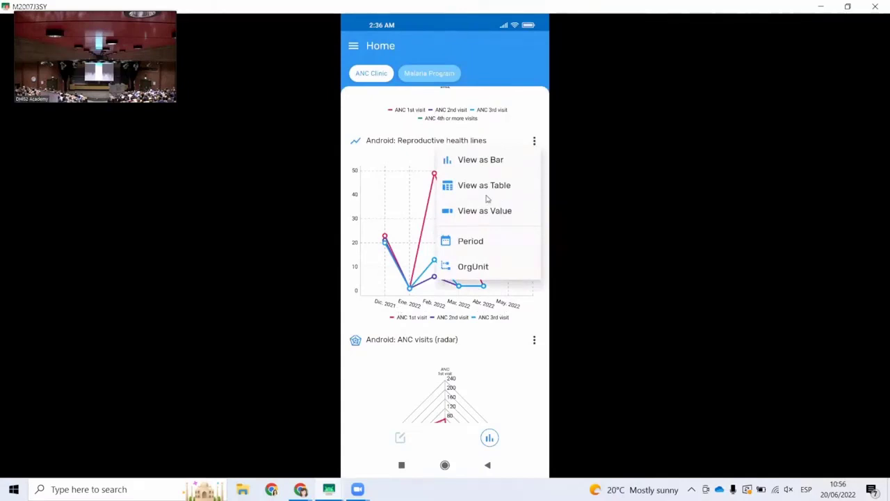
left_click(488, 245)
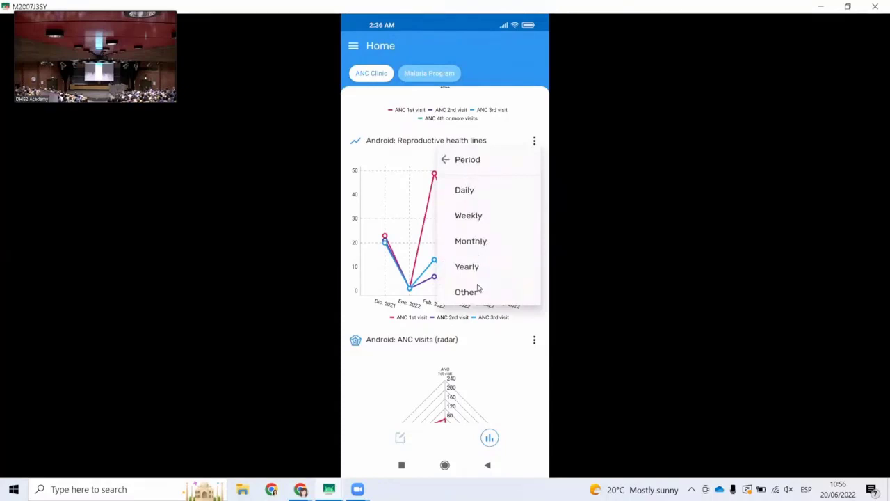
left_click(465, 196)
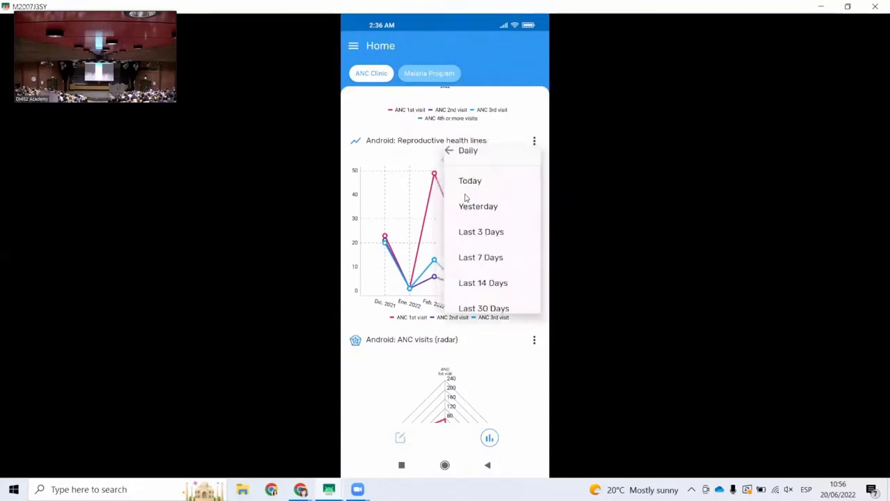
left_click(455, 164)
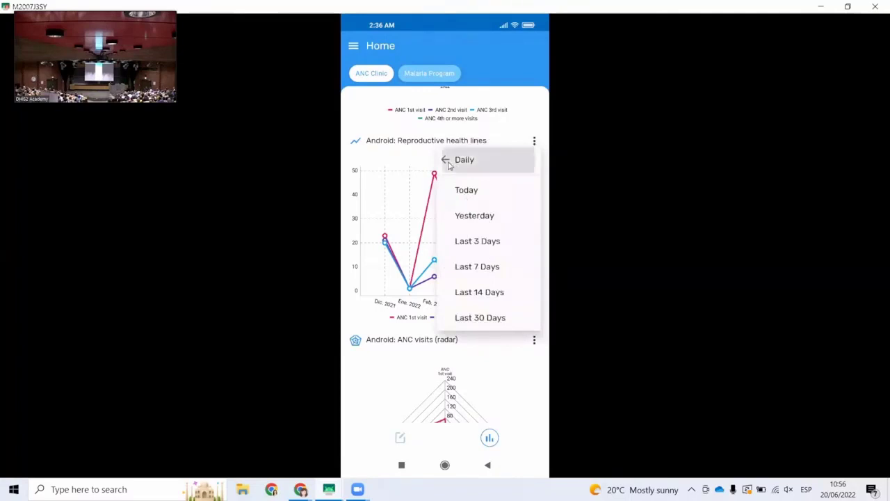
left_click(487, 217)
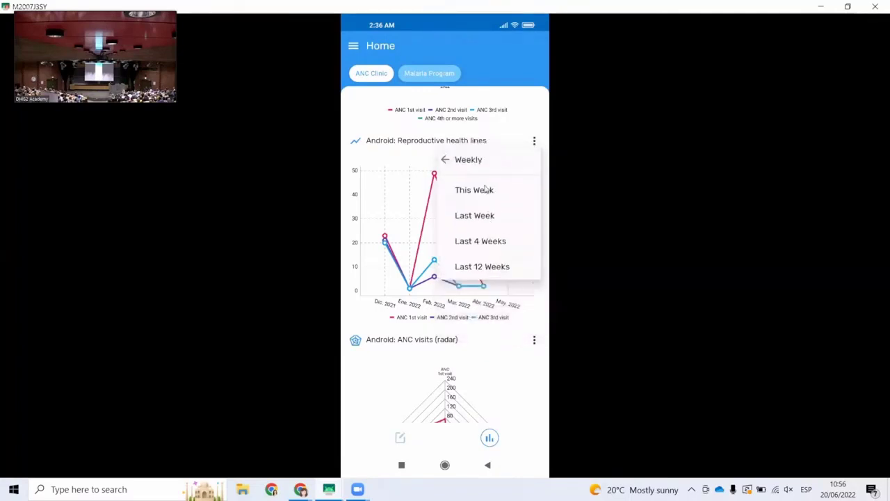
left_click(453, 159)
left_click(502, 243)
left_click(479, 242)
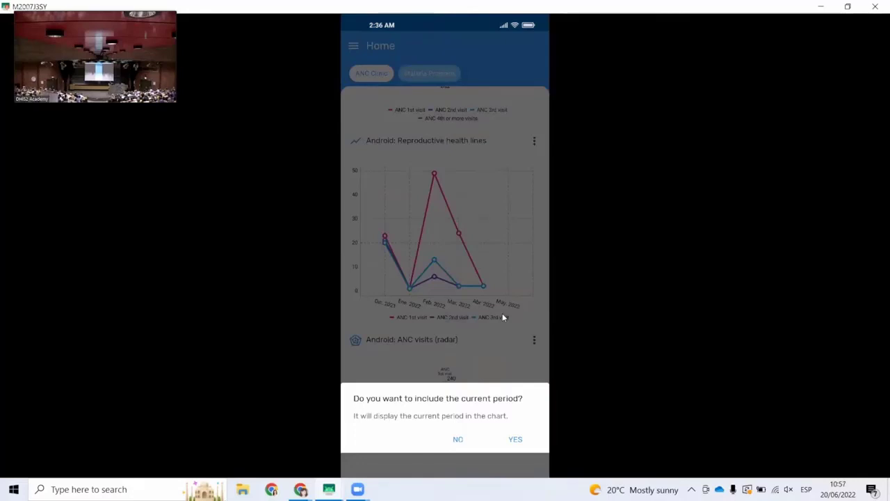
left_click(516, 440)
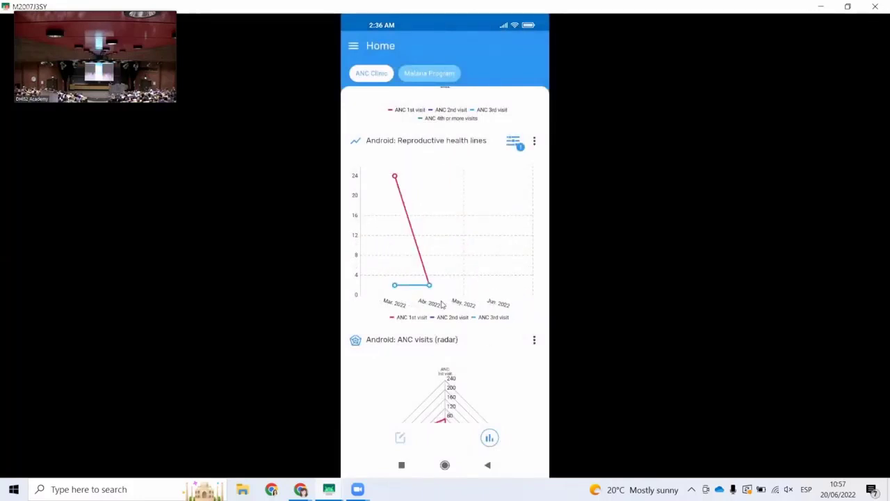
Step: Show the Reproductive health lines chart as bars and reset its period filter
left_click(535, 143)
left_click(476, 162)
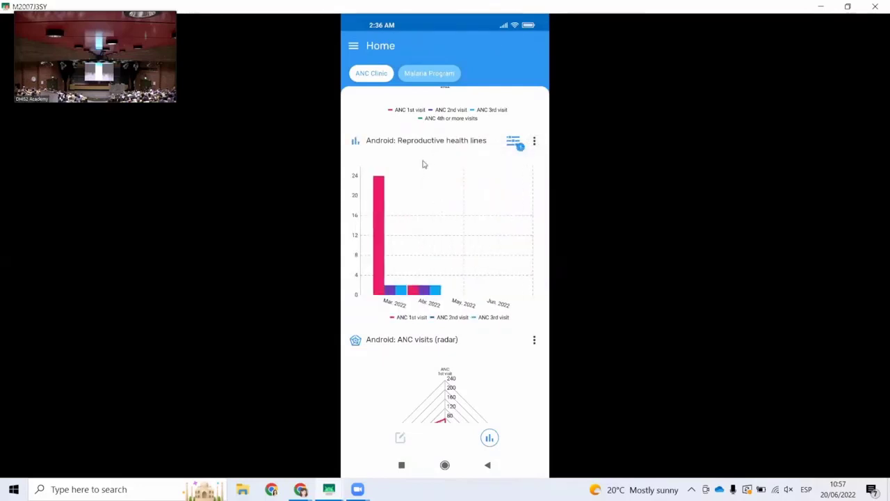
left_click(516, 144)
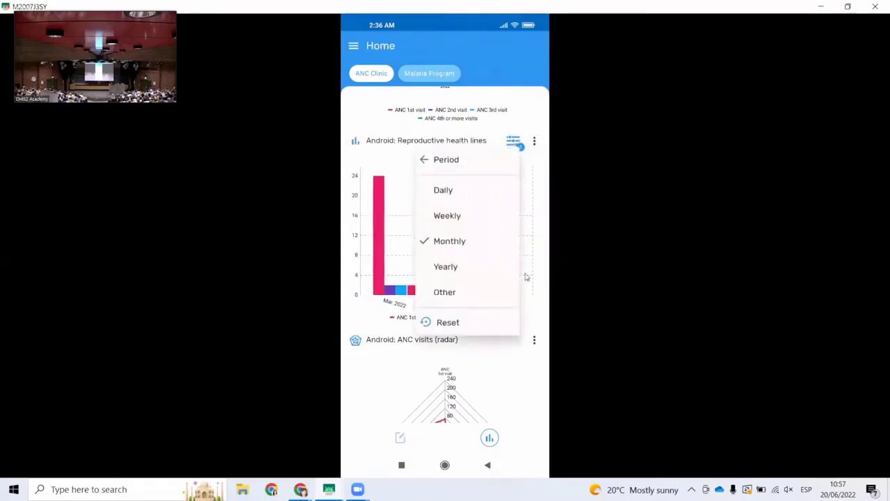
left_click(453, 320)
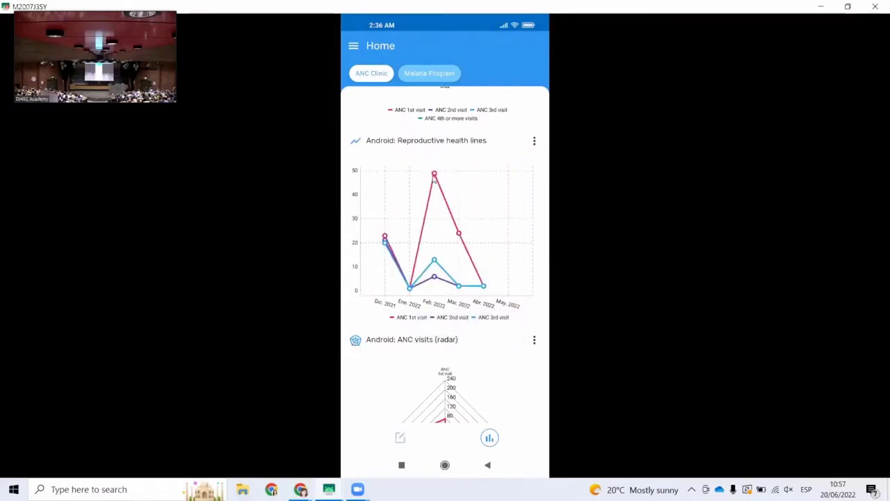
Step: In the April 2022 Reproductive Health data set for Ngelehun CHC, set the fixed ANC 1st visit value to 220 and save
left_click(401, 438)
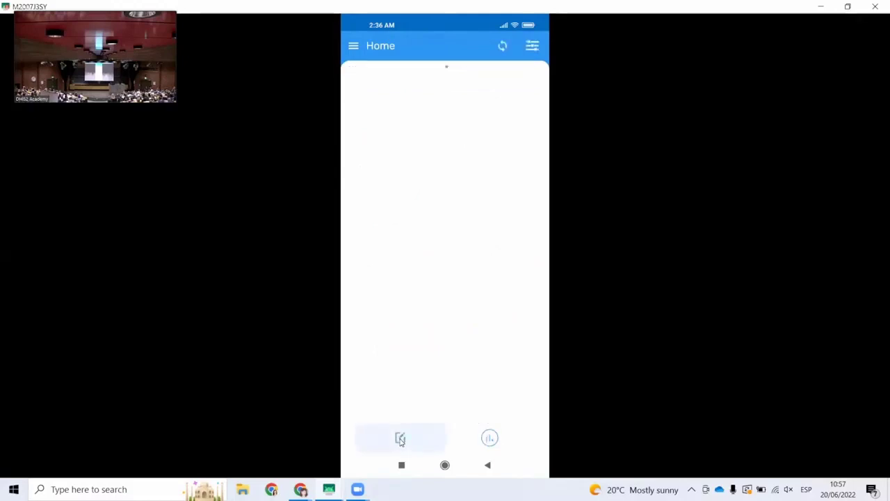
left_click(407, 77)
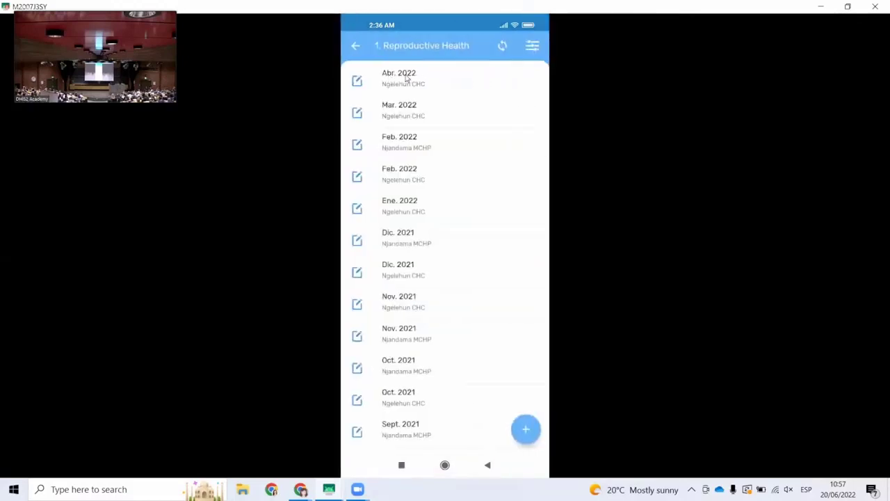
left_click(433, 84)
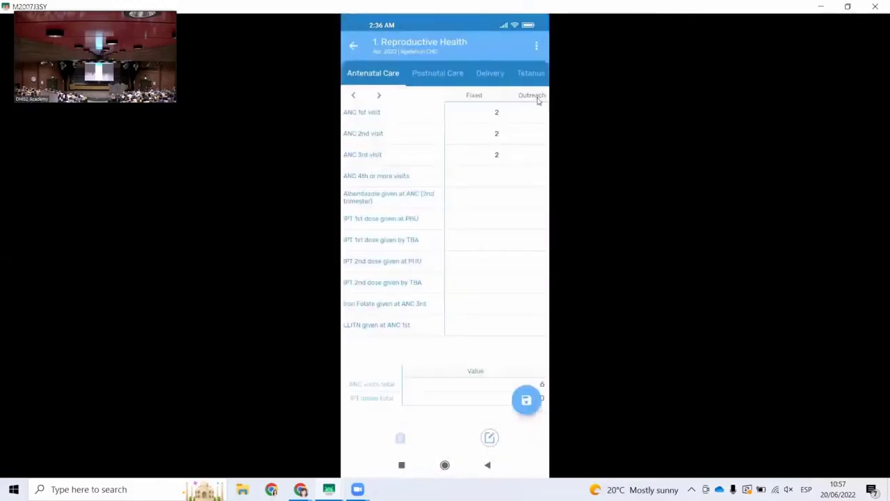
left_click(497, 114)
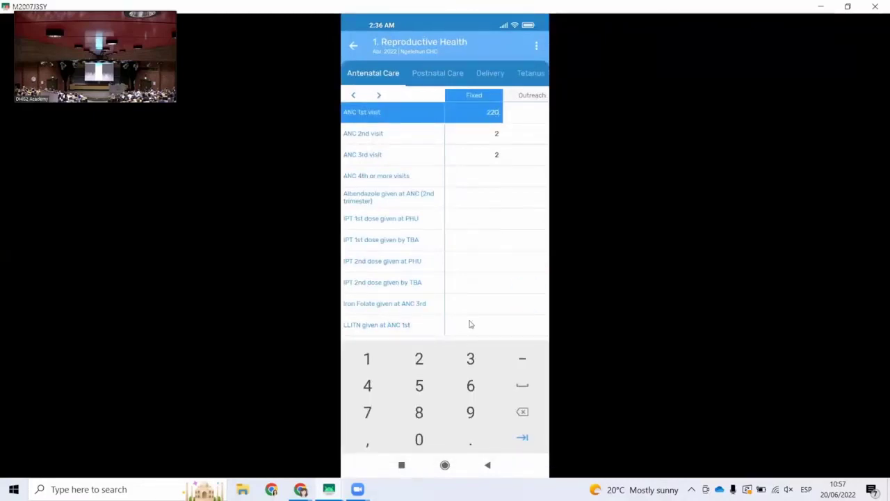
left_click(495, 463)
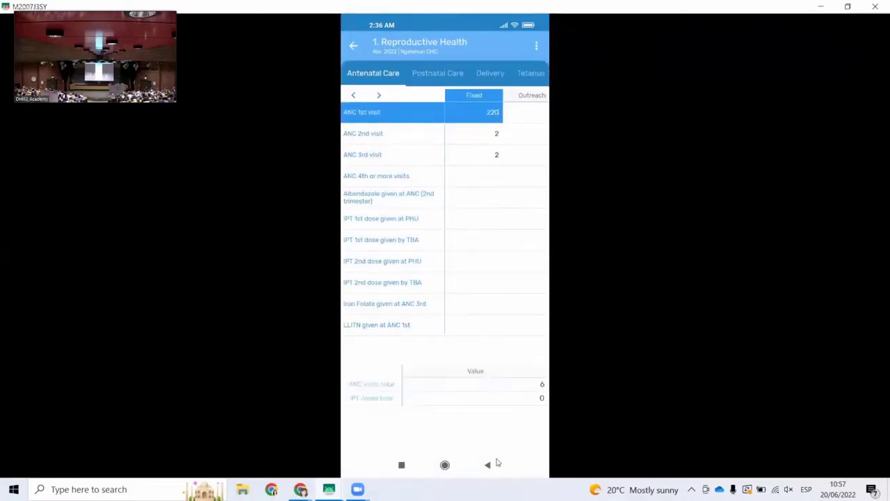
left_click(526, 399)
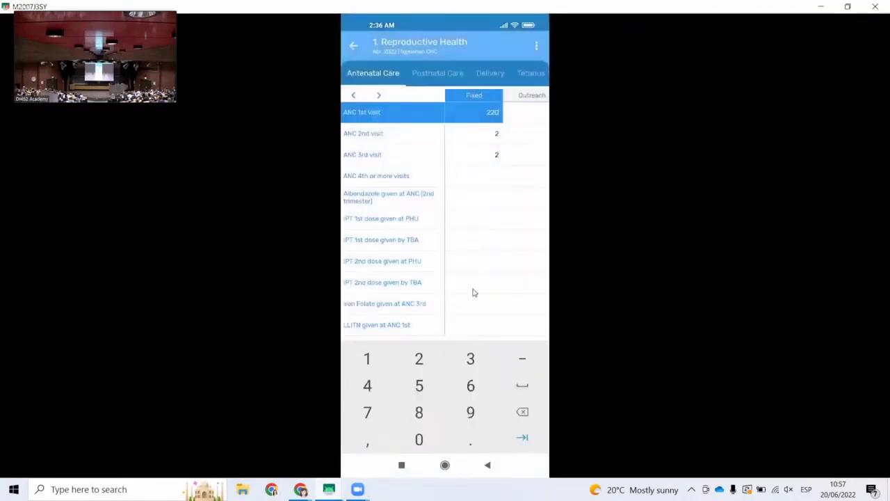
left_click(357, 53)
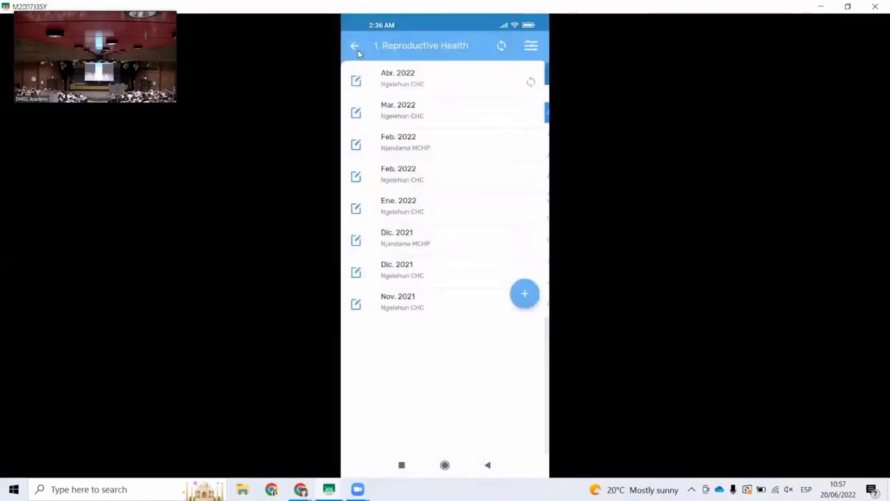
Step: Return to the home analytics and examine the Reproductive health lines chart for the changed April value
left_click(357, 50)
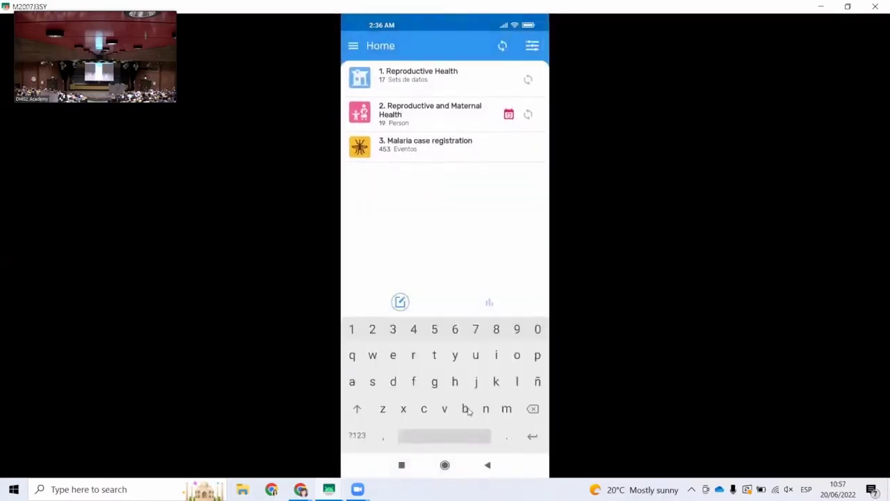
left_click(486, 472)
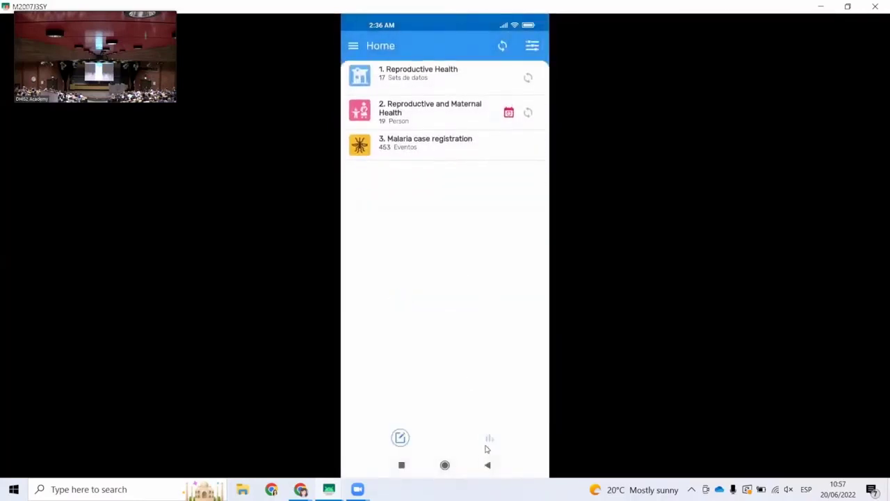
left_click(489, 440)
left_click_drag(453, 324, 396, 225)
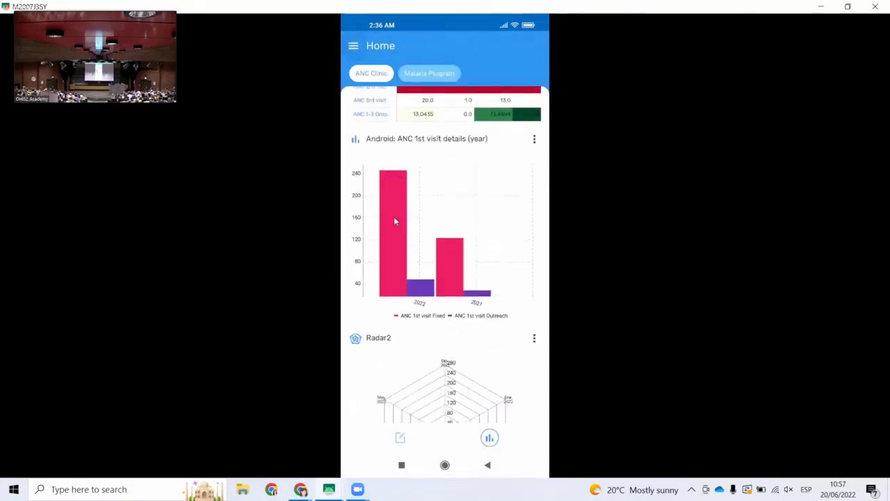
scroll(429, 349, "down", 6)
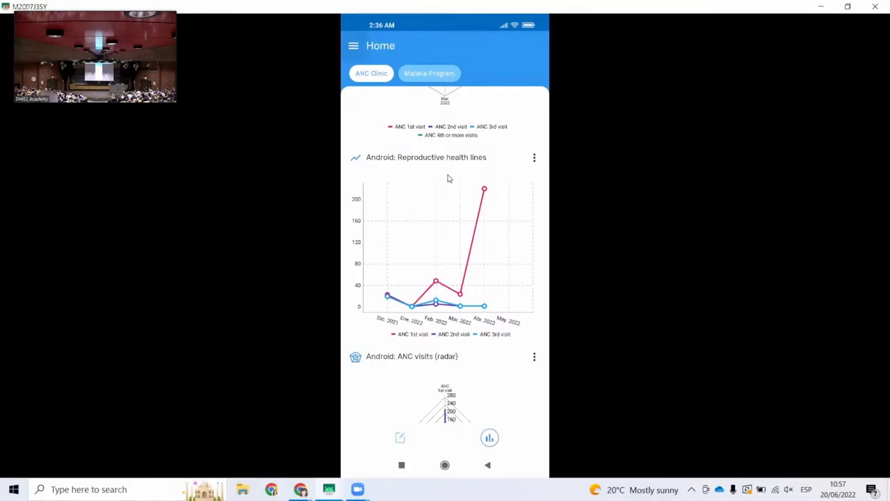
left_click(353, 46)
left_click(392, 106)
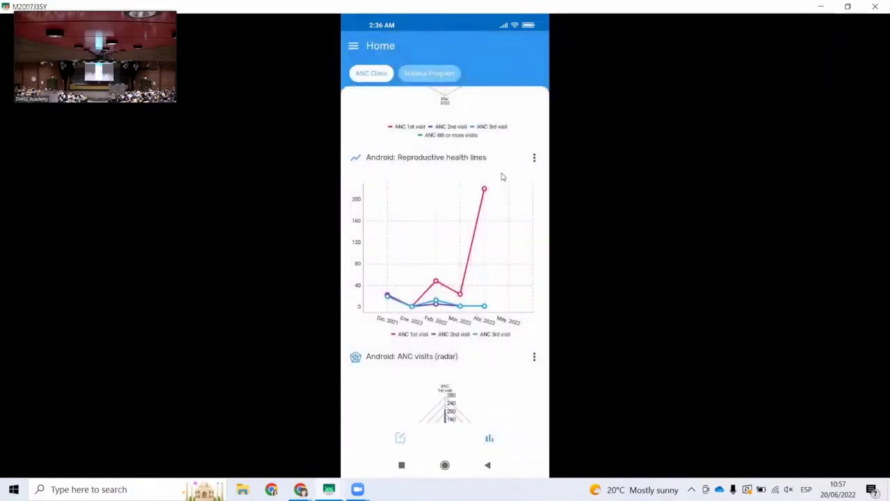
Step: Switch to the DHIS2 dashboard in Chrome and open the Android Settings app from a search for "and"
key("alt+Tab")
key("alt+Tab")
key("alt+Tab")
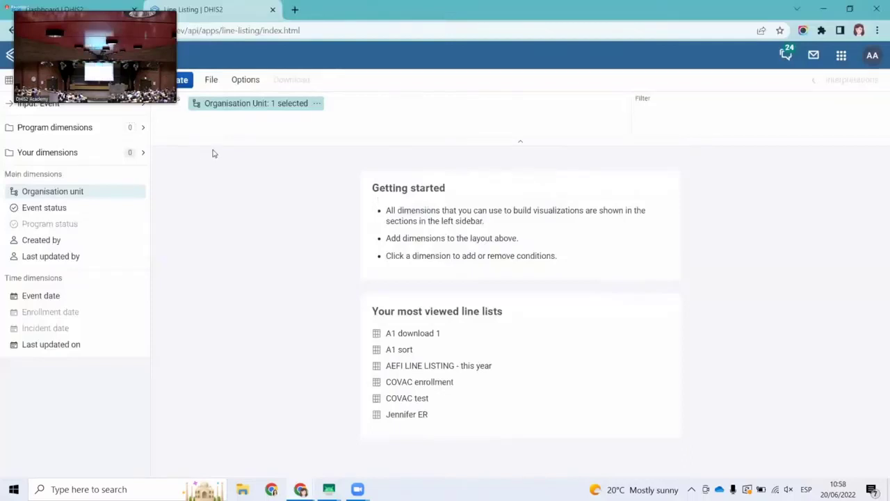
key("alt+Tab")
key("Tab")
key("Tab")
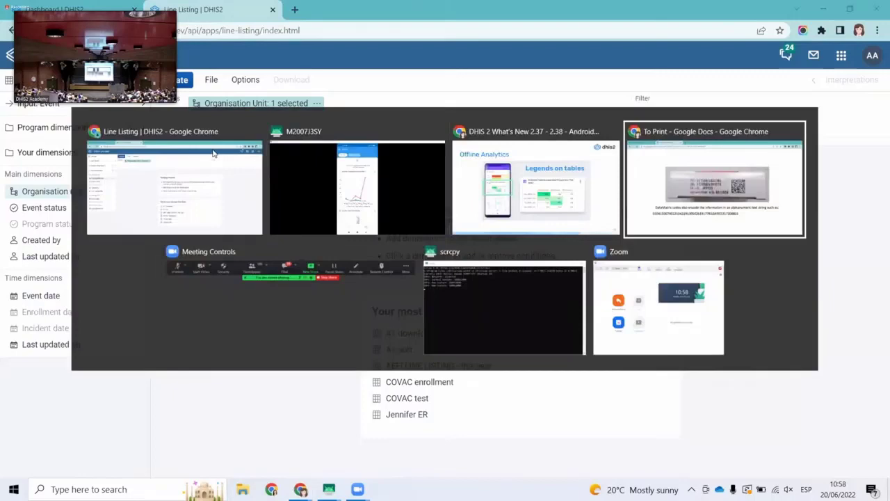
key("ctrl+Tab")
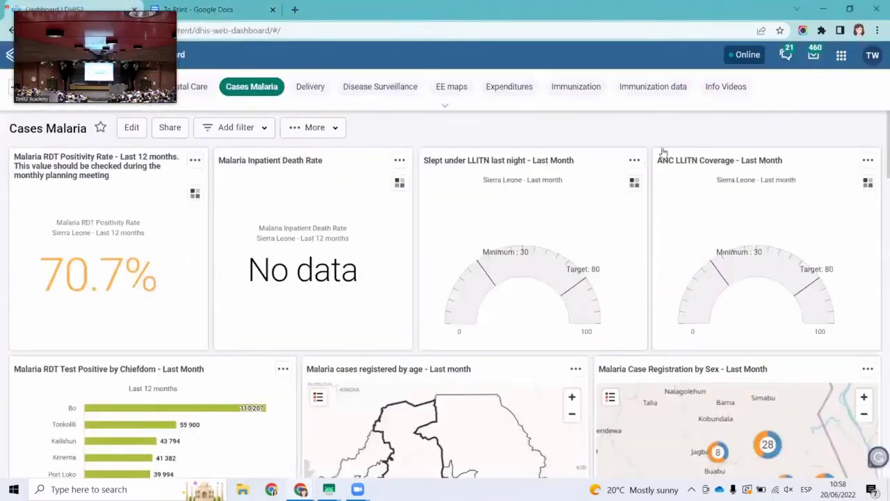
left_click(841, 55)
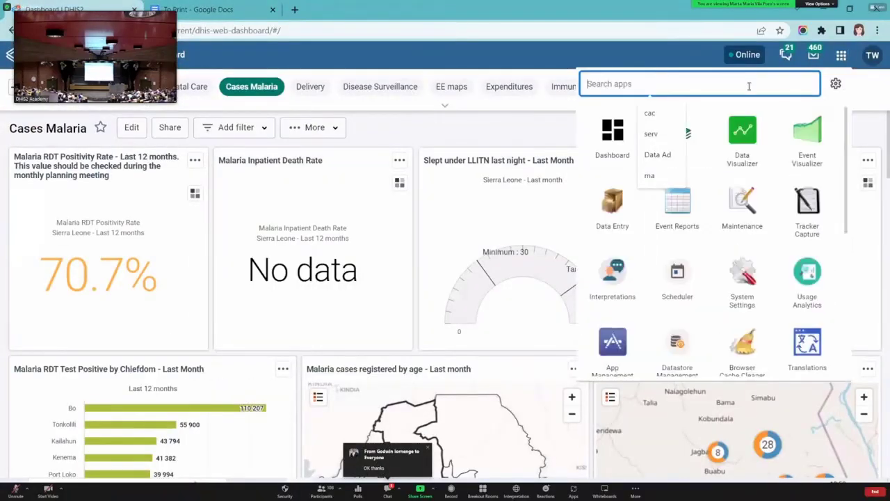
type("and")
left_click(612, 135)
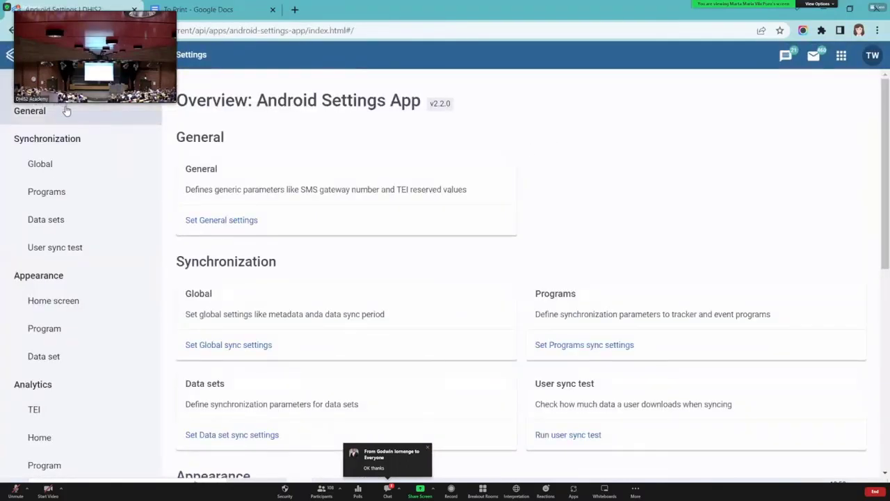
Step: Review the filter options in the Appearance settings for the home screen and for programs
scroll(82, 179, "down", 2)
scroll(84, 179, "down", 2)
left_click(73, 171)
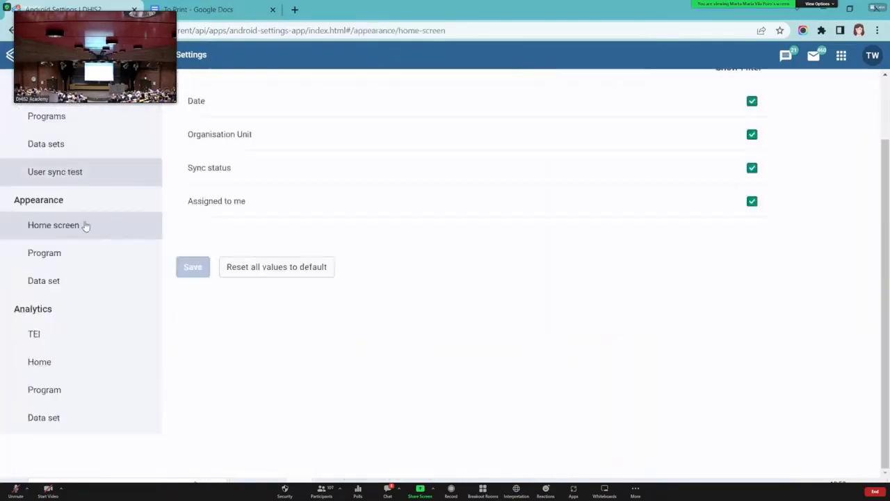
left_click(69, 257)
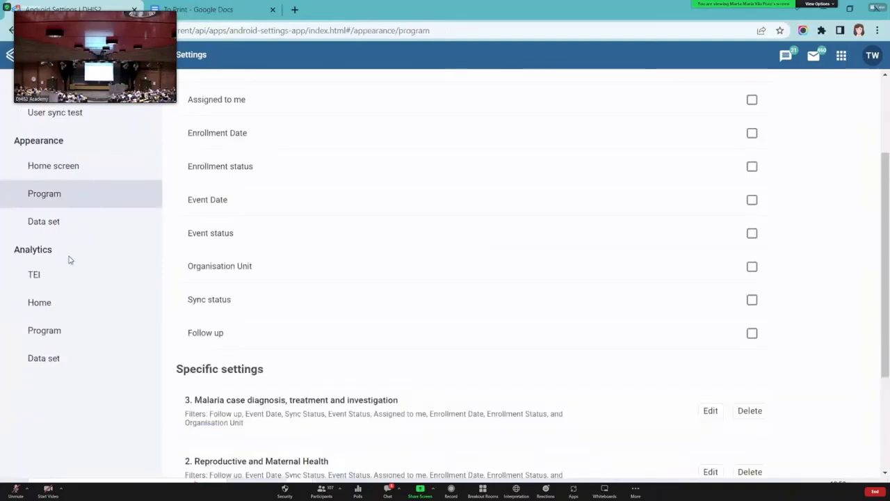
Step: Switch back to the mirrored phone and open the filters of the Reproductive and Maternal Health program from the home list
key("alt+Tab")
key("Tab")
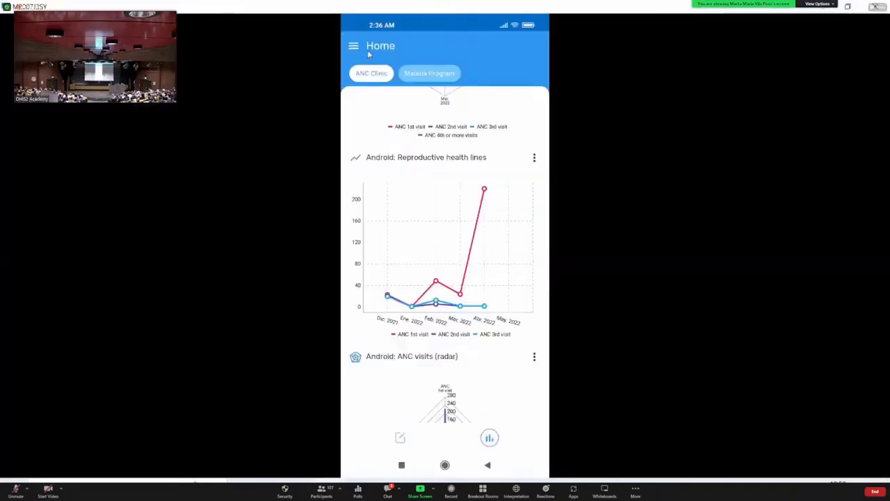
left_click(355, 48)
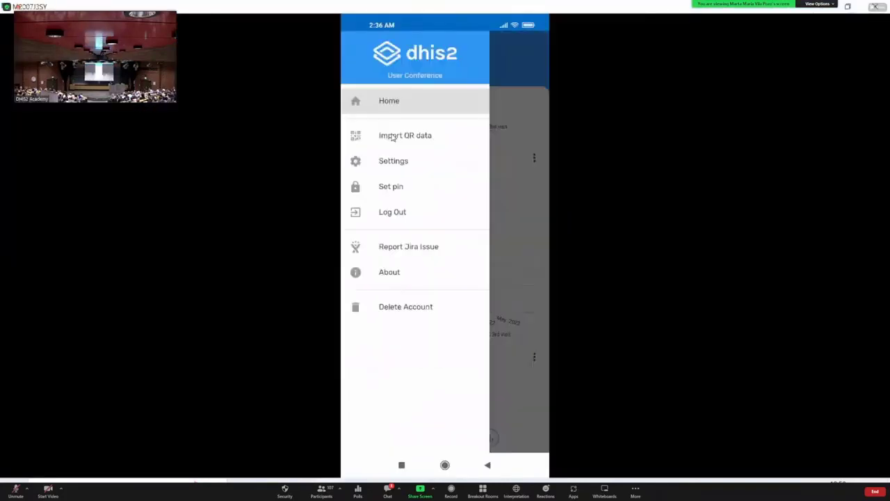
left_click(526, 201)
left_click(400, 434)
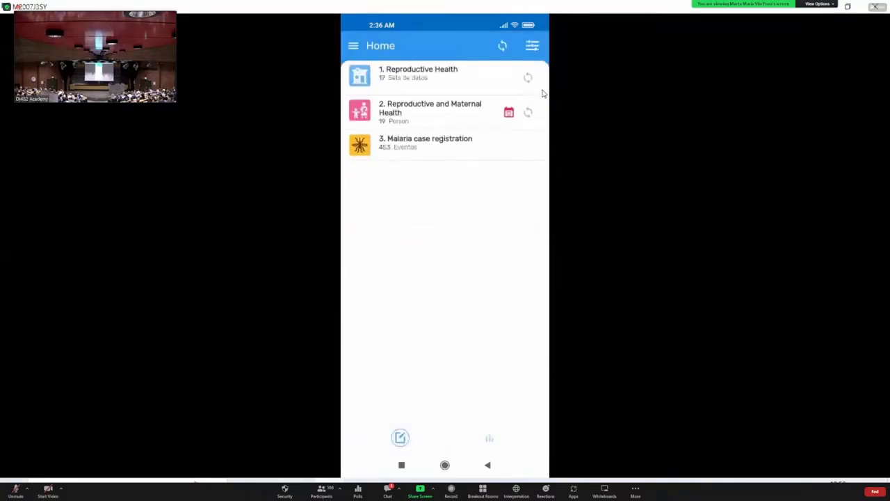
left_click(443, 126)
left_click(532, 45)
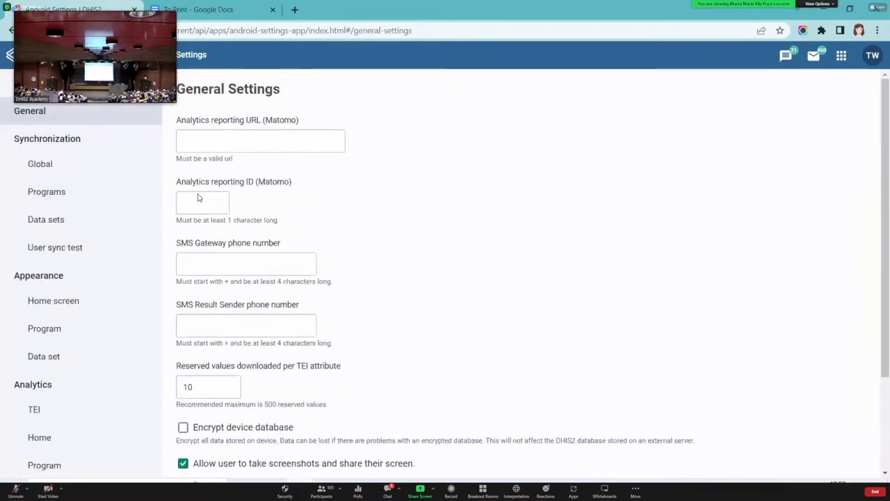
Step: Switch to the DHIS 2 What's New 2.37 - 2.38 presentation and show the Settings Web App slide
key("alt+Tab")
key("alt+Tab")
key("alt+Tab")
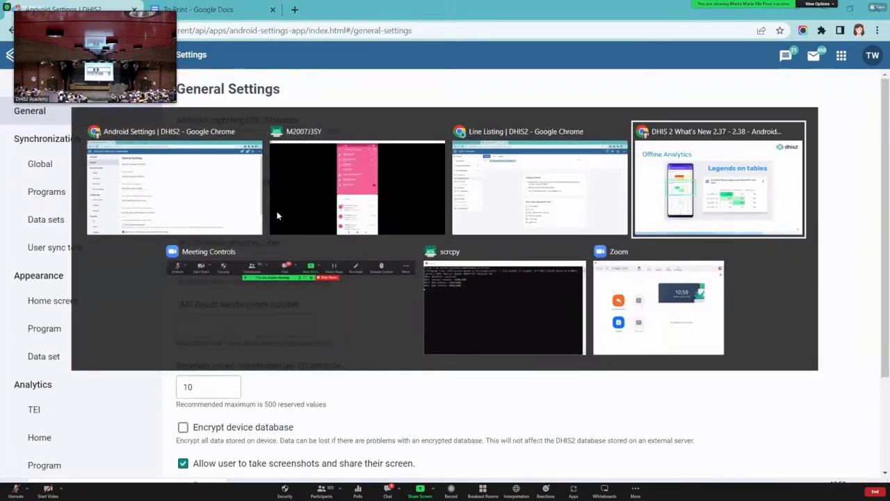
key("Right")
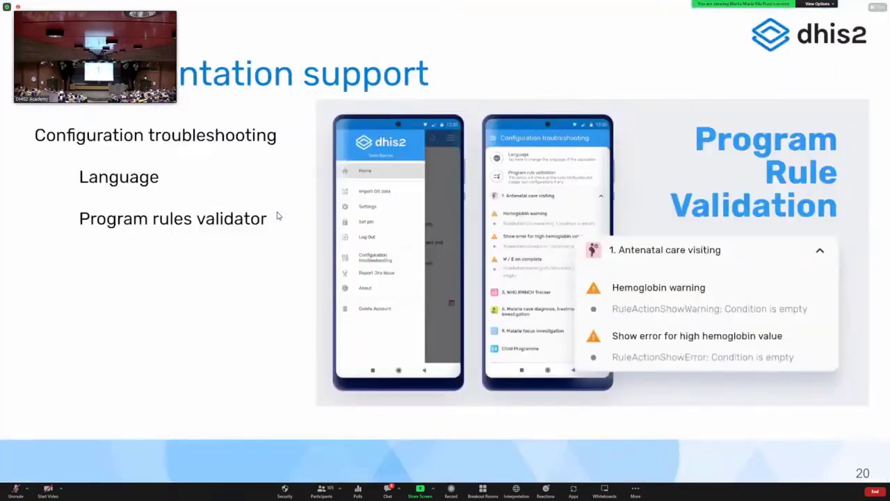
key("Left")
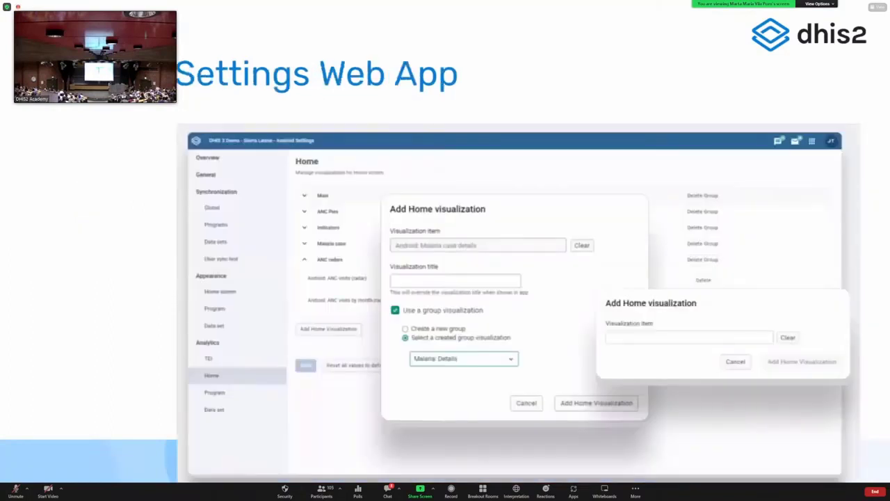
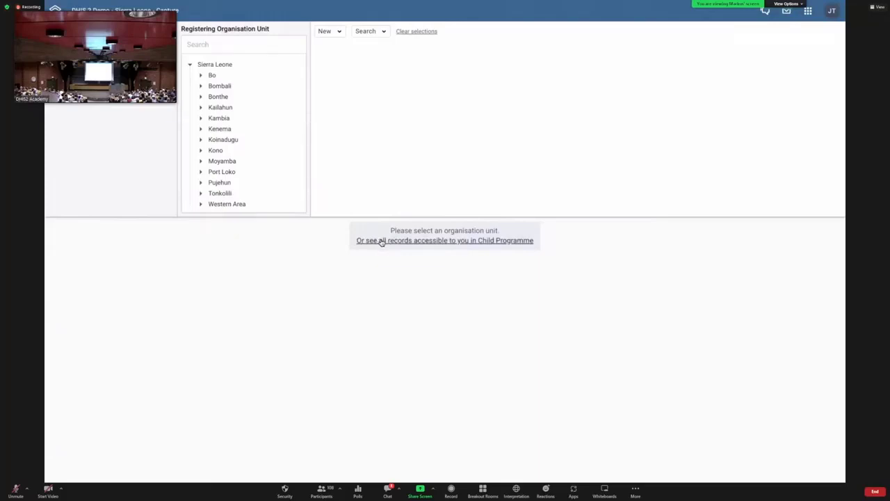
Step: List all accessible records in Child Programme in Capture, and switch to the presentation's slide on the Assigned To filter
left_click(381, 241)
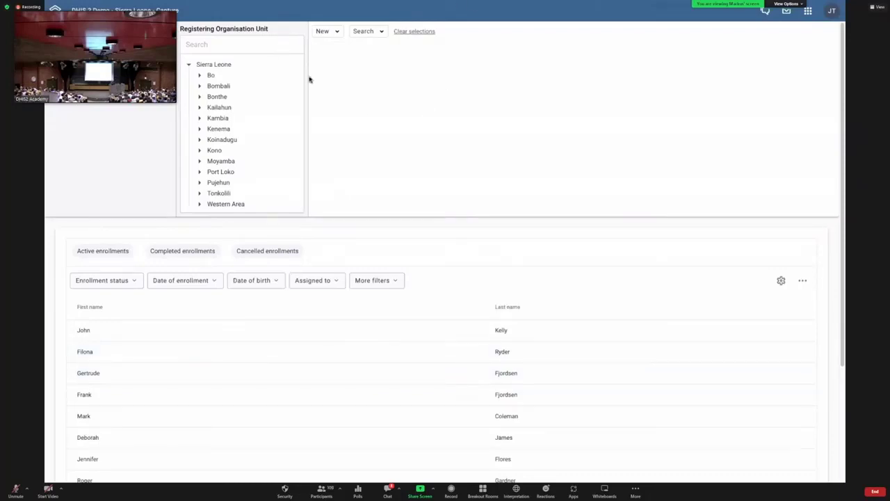
key("alt+Tab")
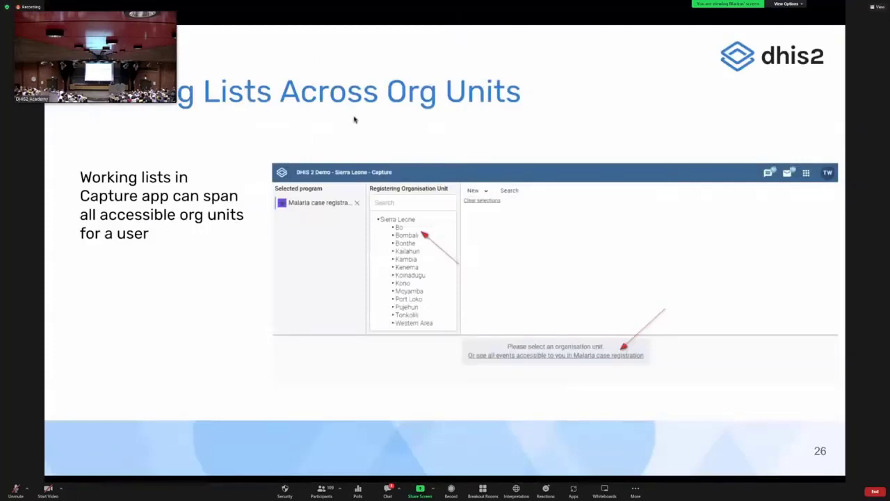
key("Right")
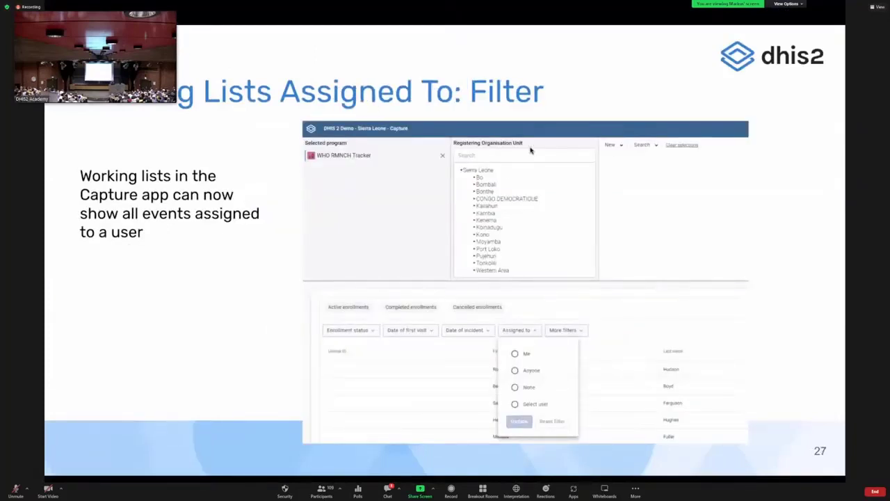
Step: Return to the Capture app and select Ngelehun CHC under Bo > Badjia as the registering organisation unit
key("alt+Tab")
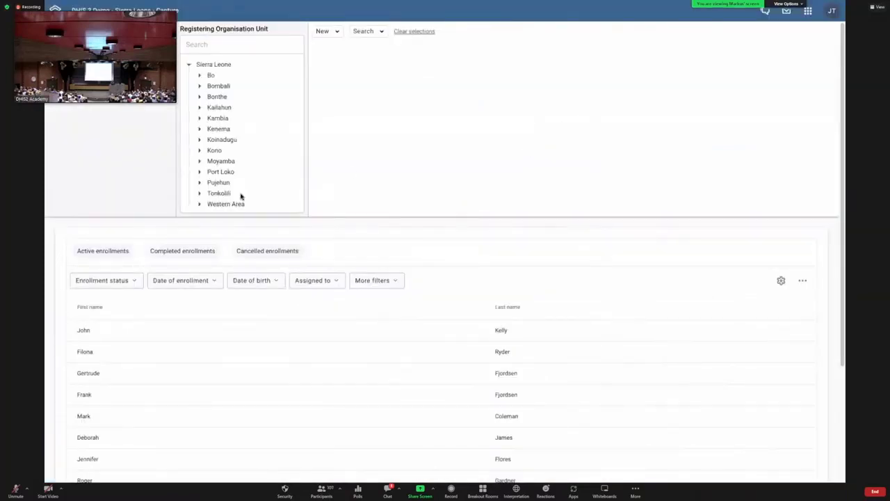
left_click(200, 75)
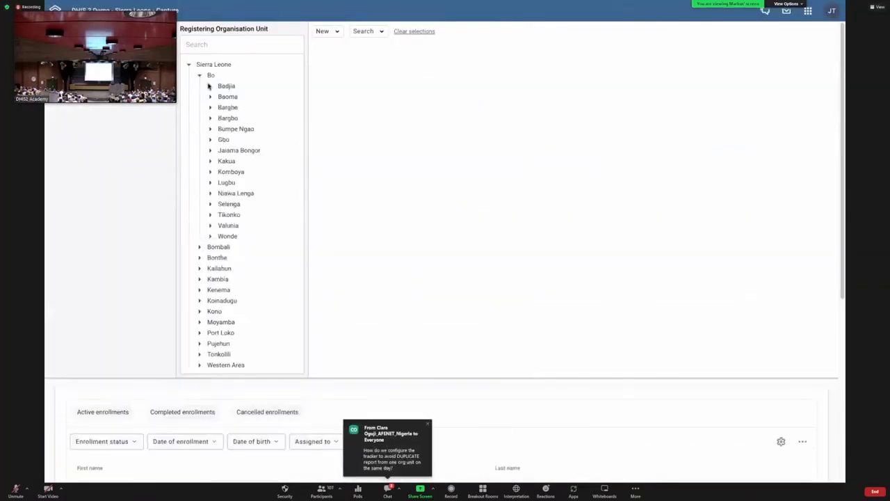
left_click(210, 86)
left_click(246, 98)
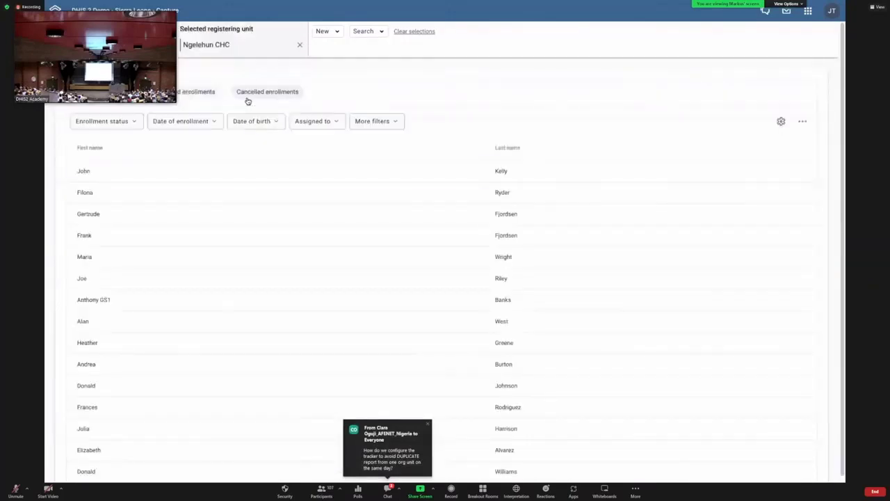
Step: Filter the enrollment list by Assigned to: Me, and change that filter to None
left_click(318, 124)
left_click(325, 157)
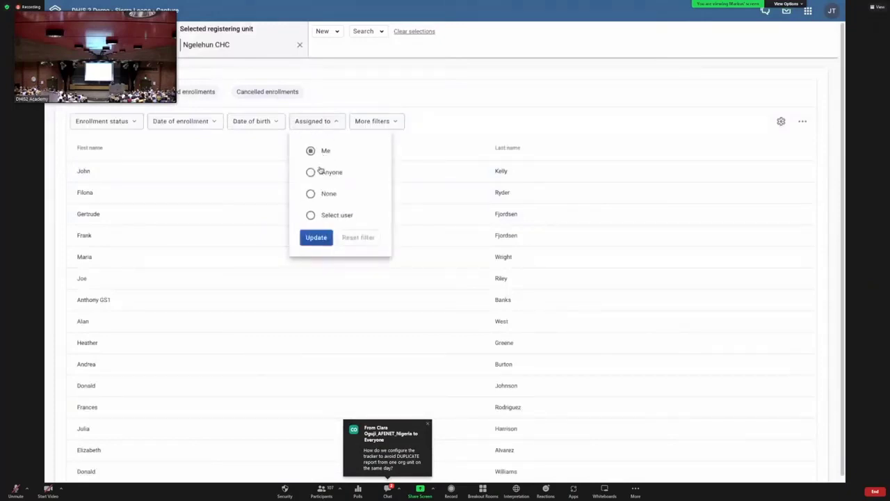
left_click(317, 237)
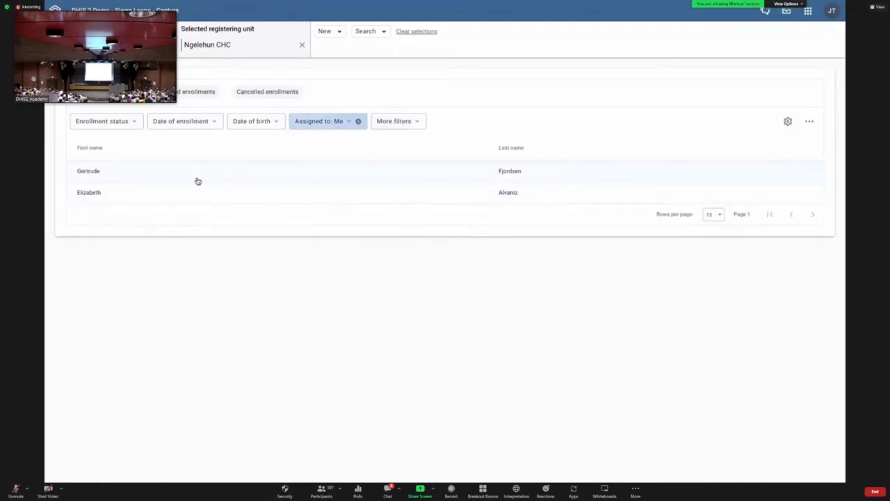
left_click(324, 128)
left_click(316, 237)
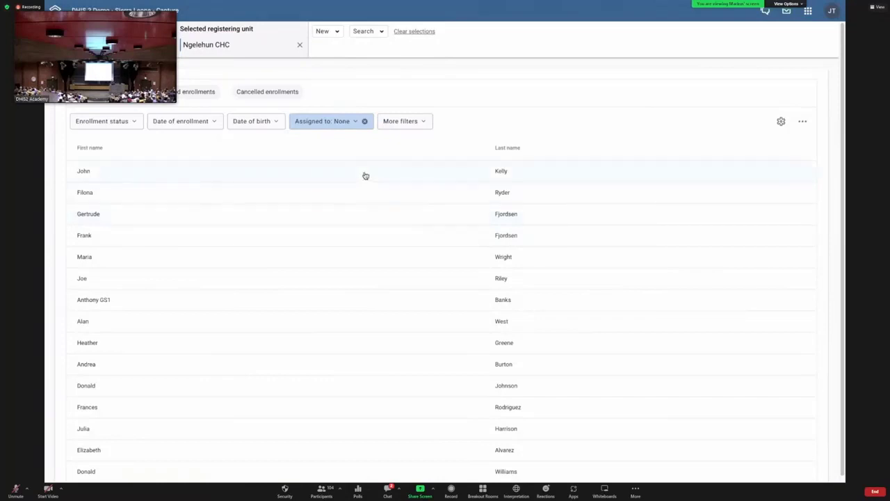
Step: Switch to the presentation, show the slide on program working lists, and return to the Capture app
key("alt+Tab")
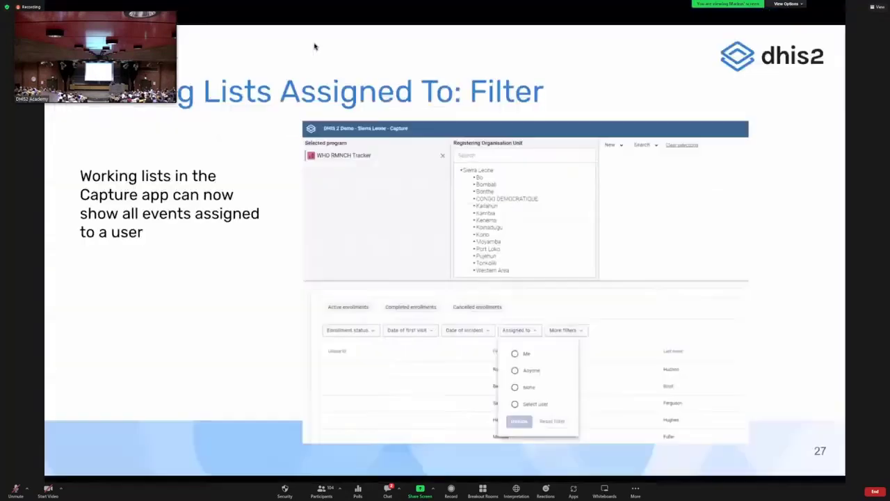
key("Right")
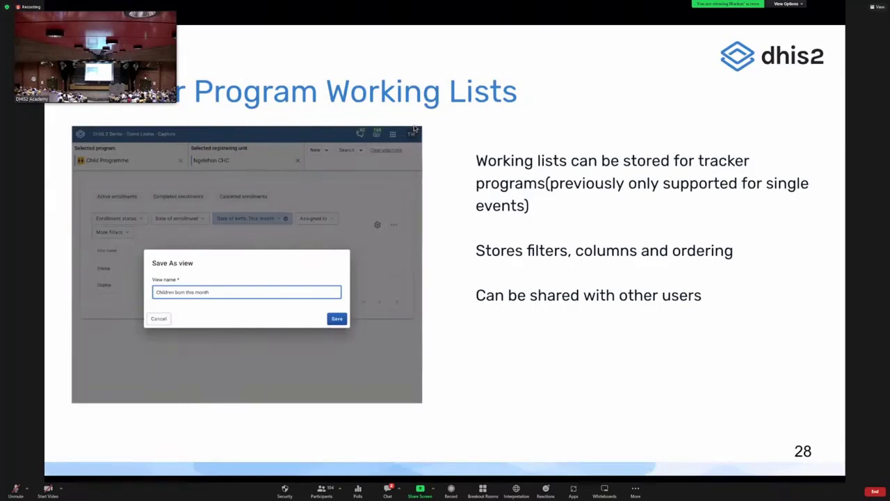
key("alt+Tab")
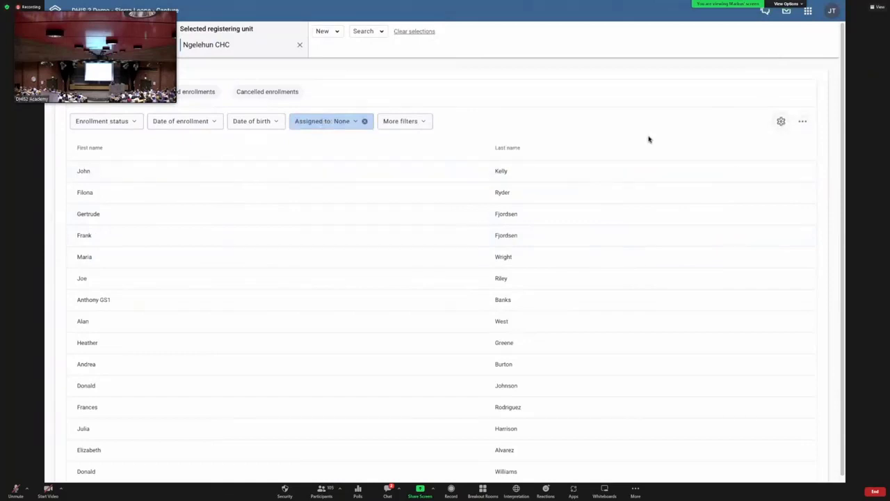
left_click(801, 121)
left_click(368, 243)
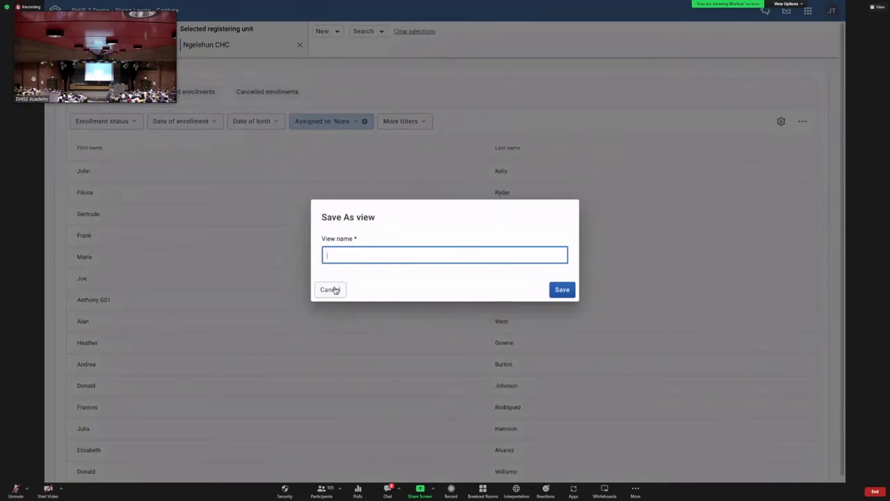
left_click(332, 289)
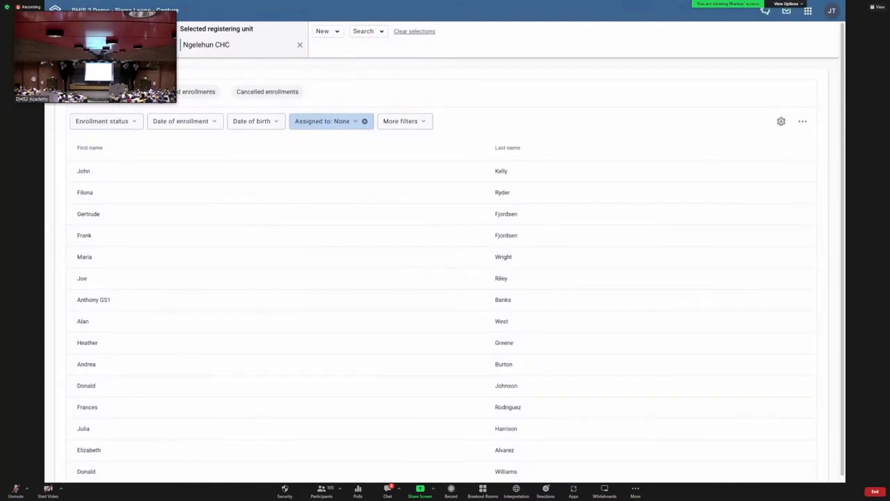
Step: Save the current list, filtered by Assigned to: None, as a view named "To be assigned"
left_click(802, 121)
left_click(793, 154)
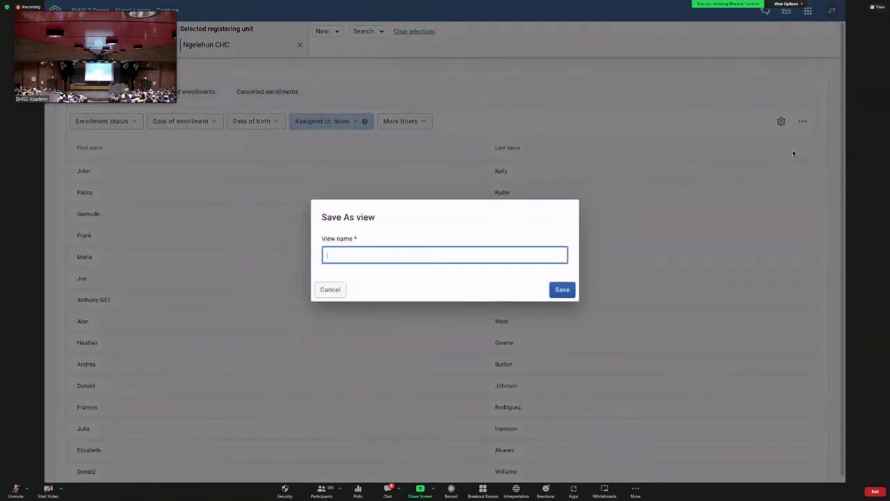
type("To be assigned")
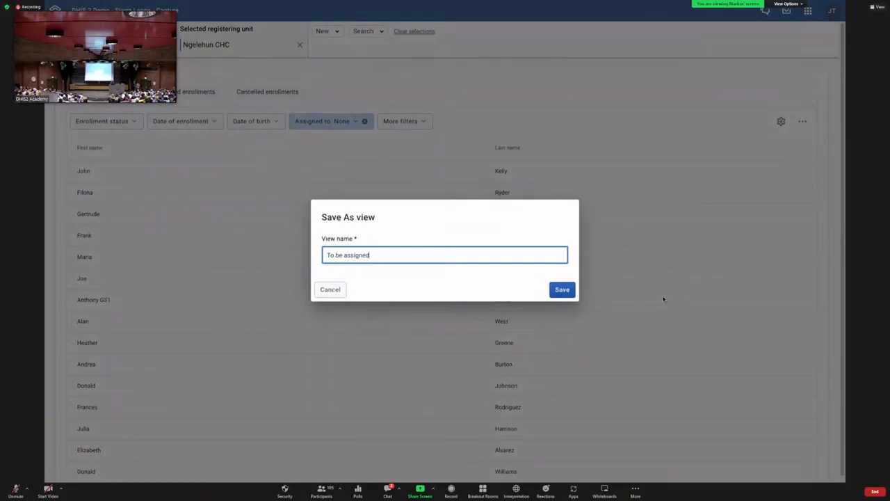
left_click(571, 288)
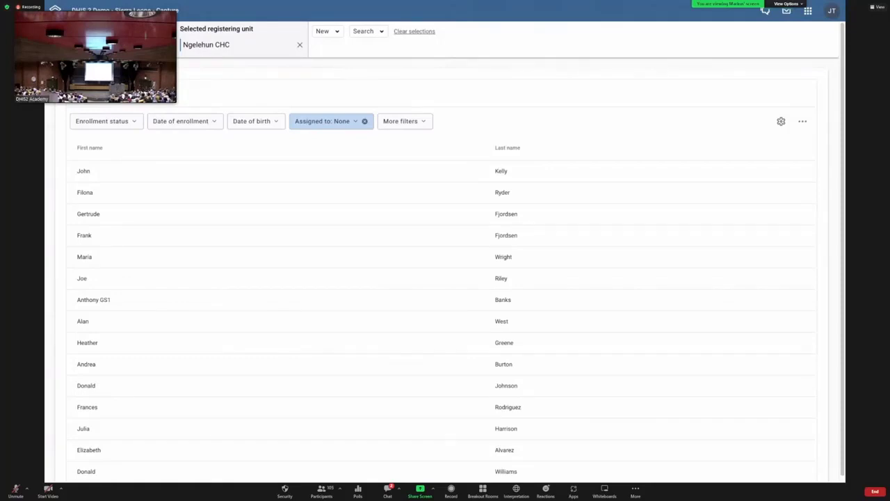
left_click(364, 121)
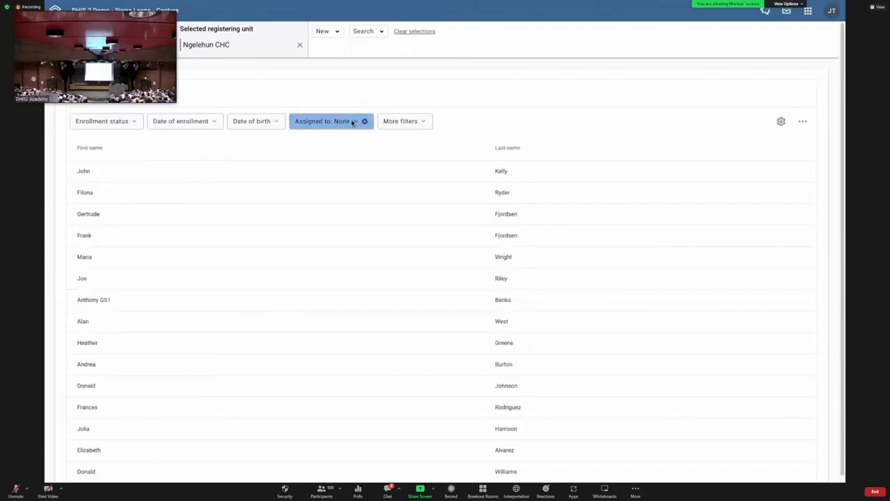
left_click(351, 122)
left_click(311, 151)
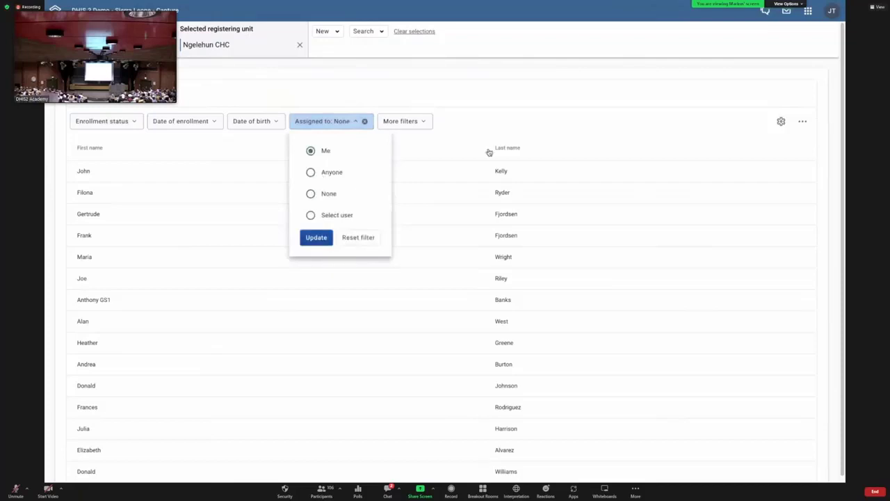
left_click(303, 121)
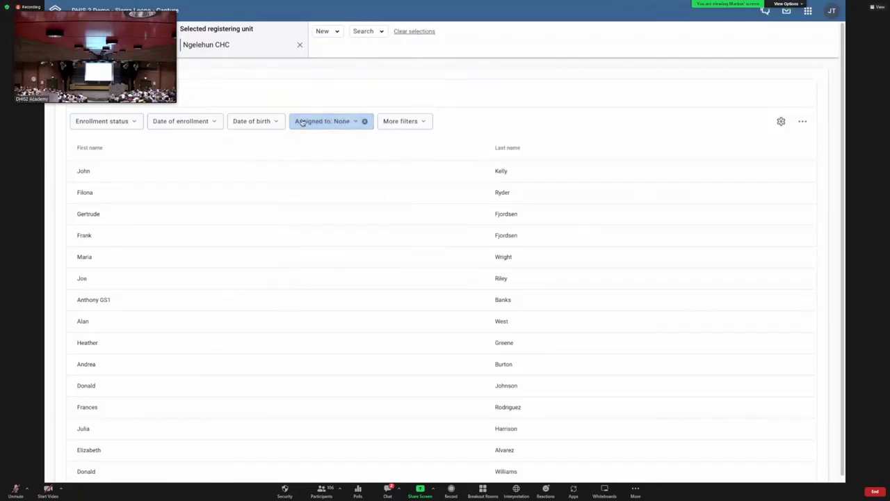
Step: Change the assignment filter to Me and save the list as a view named "Assigned to me"
left_click(313, 122)
left_click(317, 154)
left_click(316, 237)
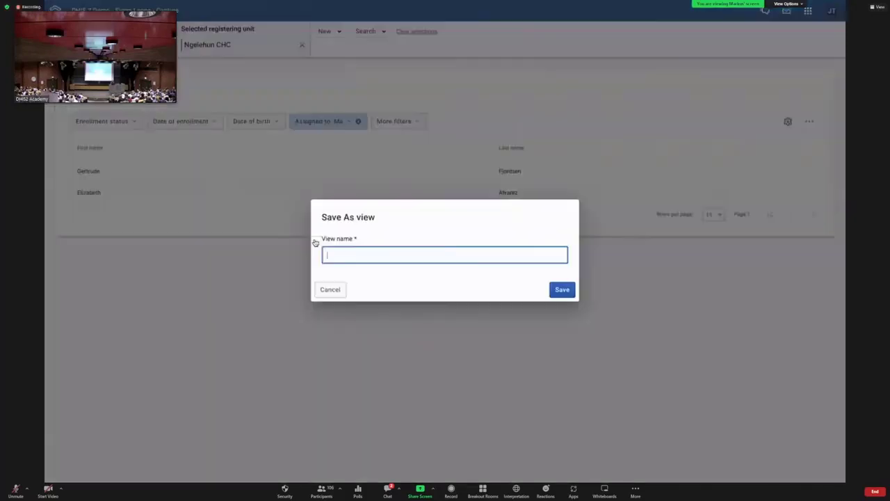
type("Assigned to me")
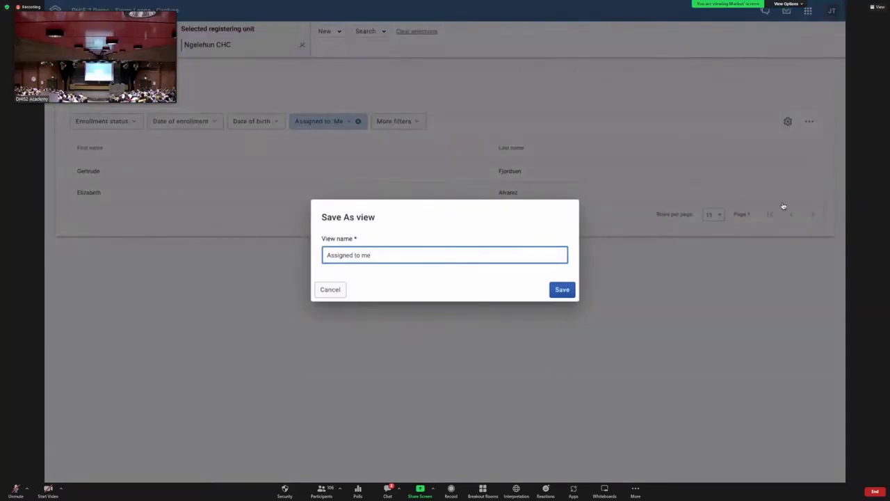
left_click(563, 291)
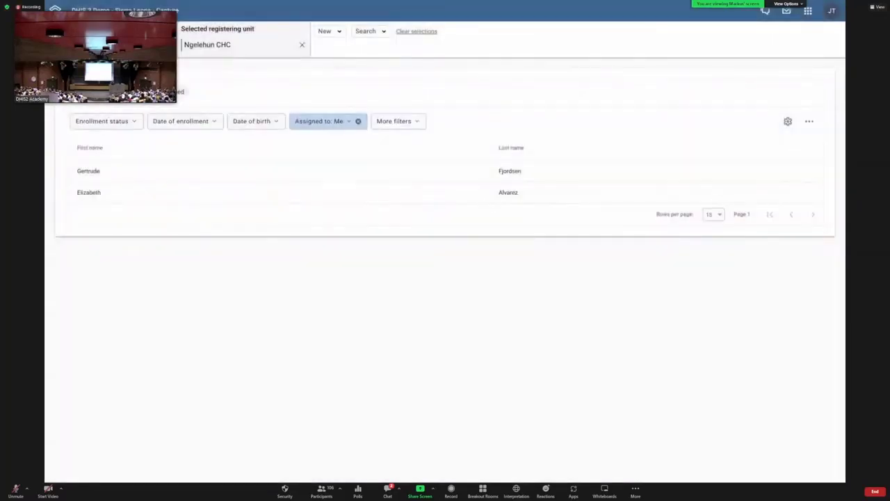
Step: Open the sharing settings of the "Assigned to me" view and add the _PROGRAM_Child Health Tracker user group
left_click(810, 123)
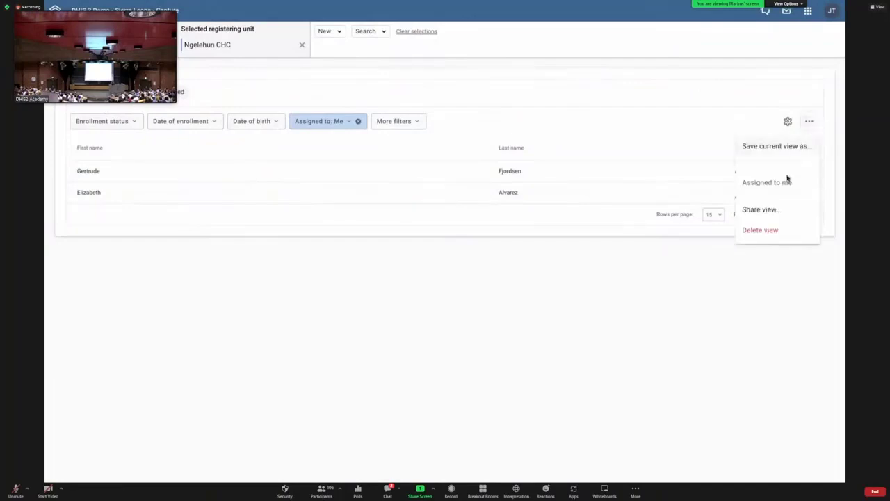
left_click(775, 208)
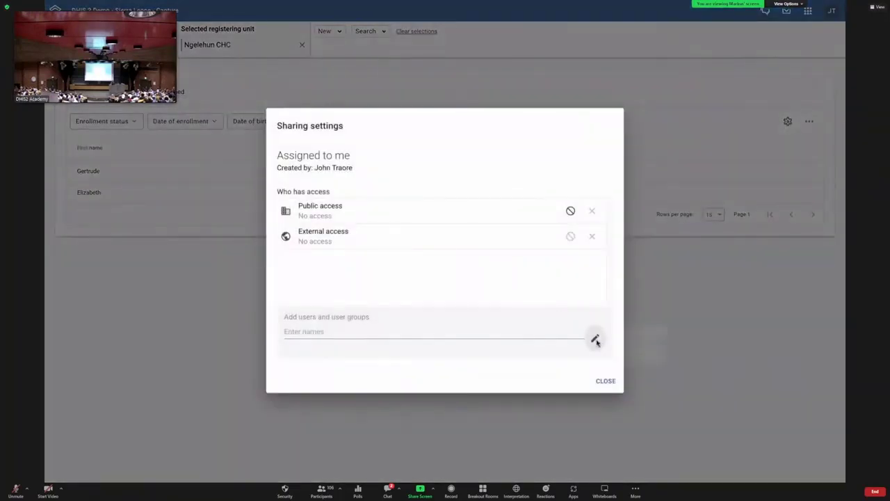
left_click(595, 337)
left_click(503, 334)
type("child")
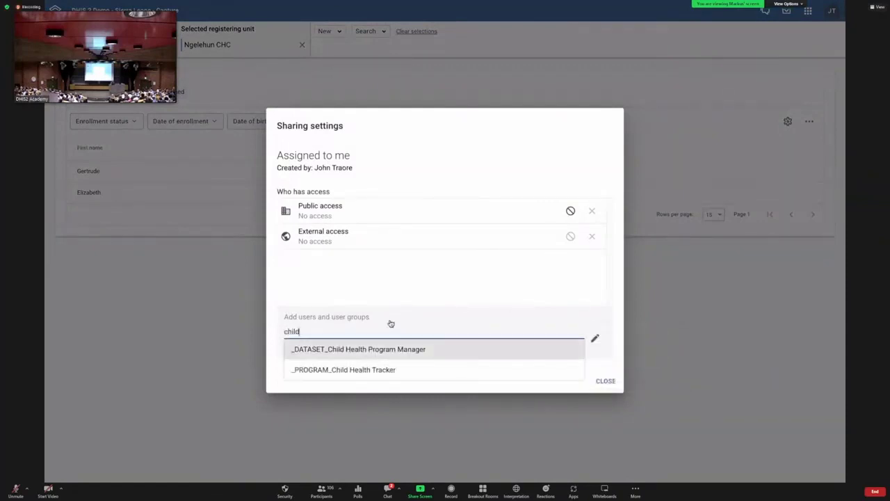
left_click(375, 370)
Step: Set the _PROGRAM_Child Health Tracker group's access to view only and close the sharing settings
left_click(568, 260)
left_click(573, 303)
left_click(562, 375)
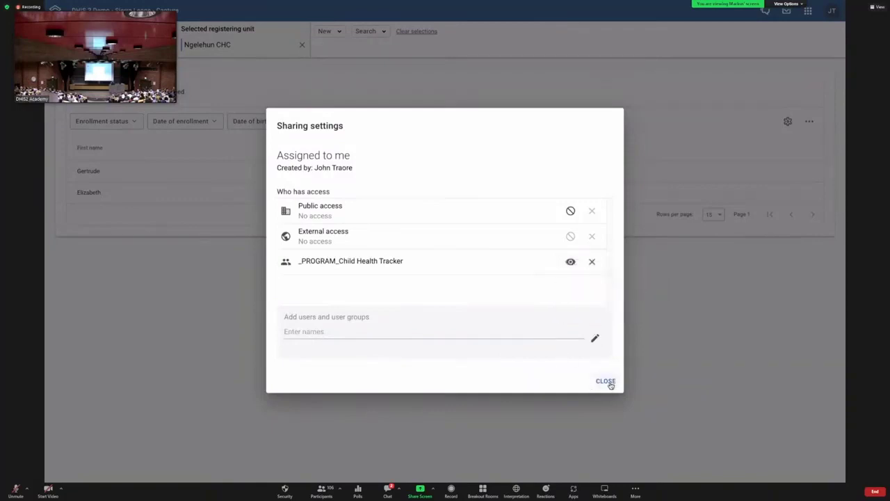
left_click(609, 382)
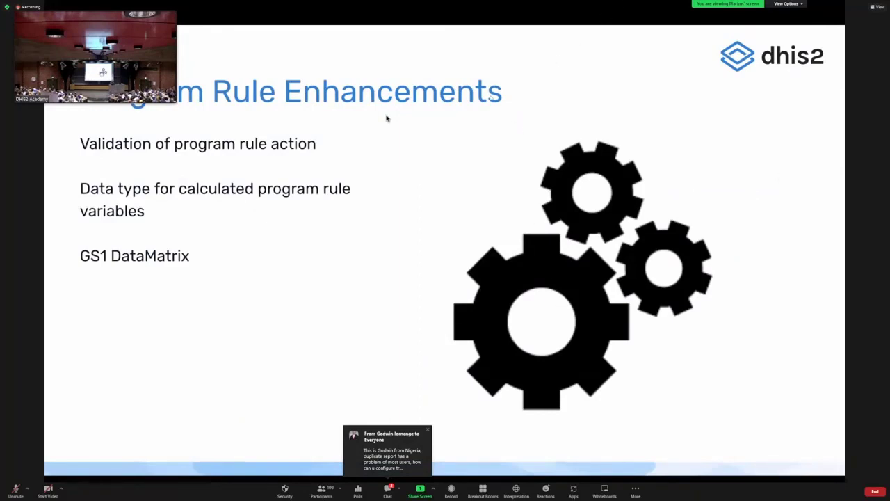
Step: Move the floating Zoom video thumbnail clear of the slide title and shrink it
mouse_move(55, 37)
left_click_drag(87, 11, 752, 6)
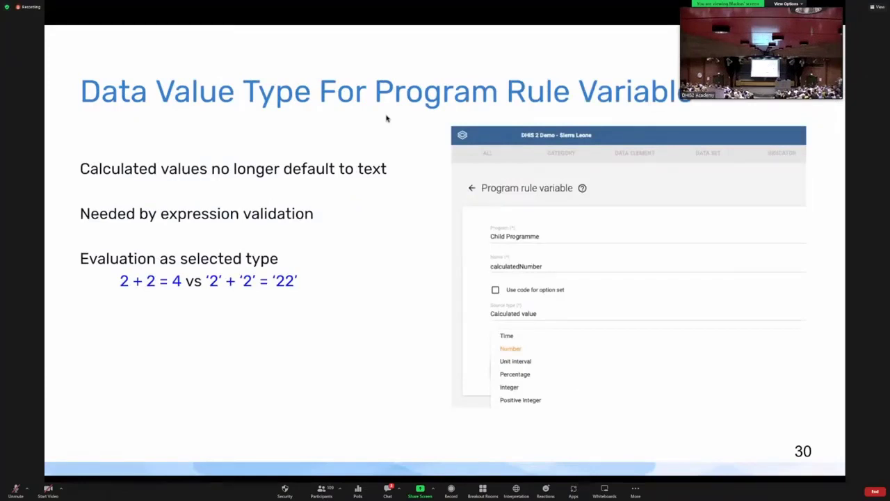
left_click_drag(682, 97, 702, 71)
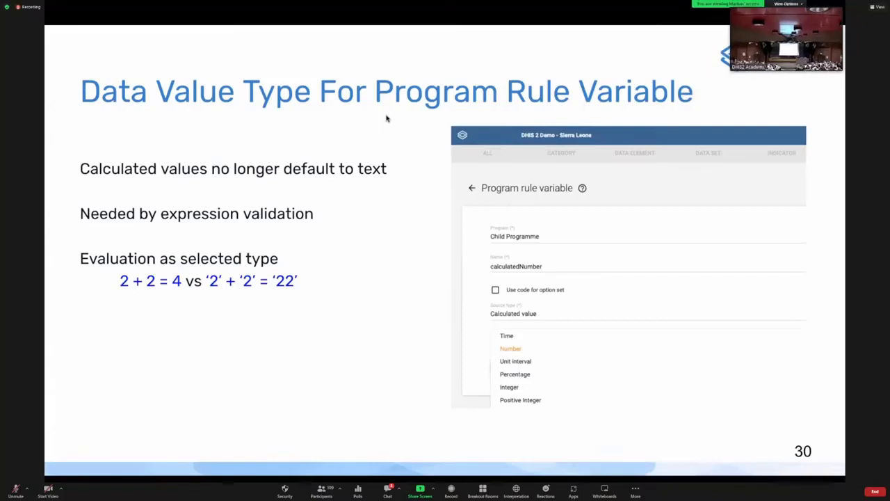
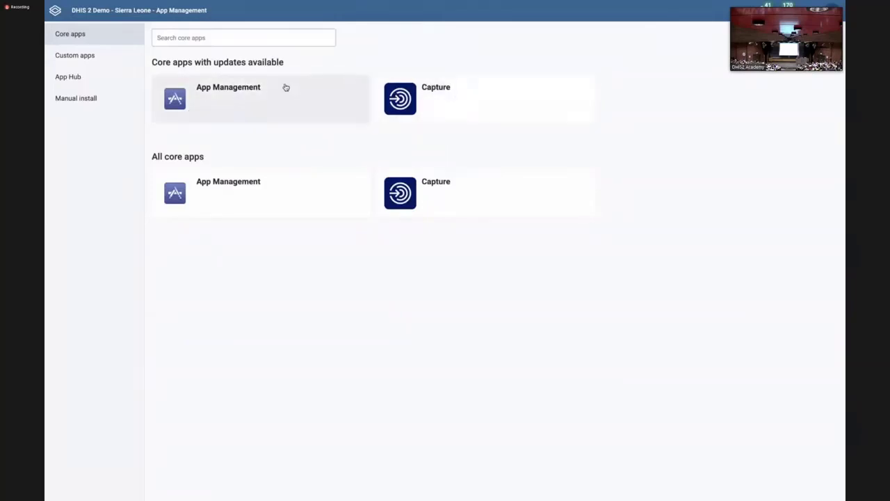
Step: Open the Capture core app with an available update, review its compatible versions, and install stable release 100.5.10
left_click(461, 100)
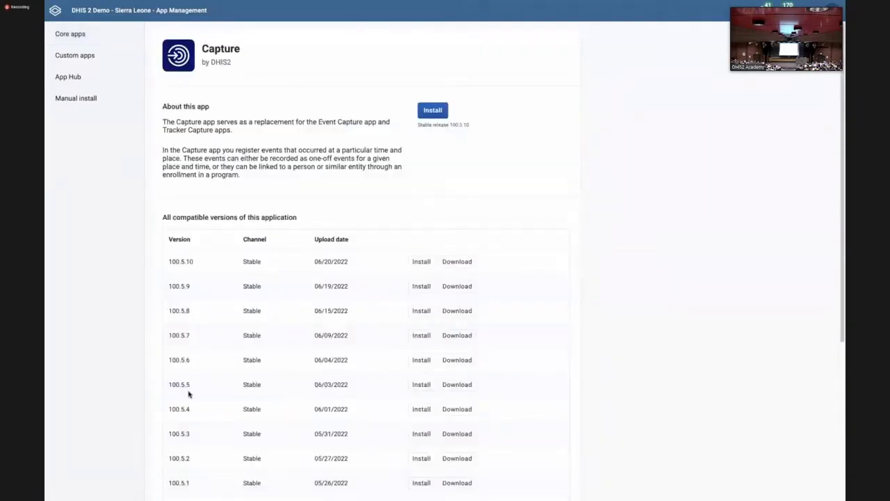
scroll(179, 346, "down", 1)
scroll(179, 356, "down", 2)
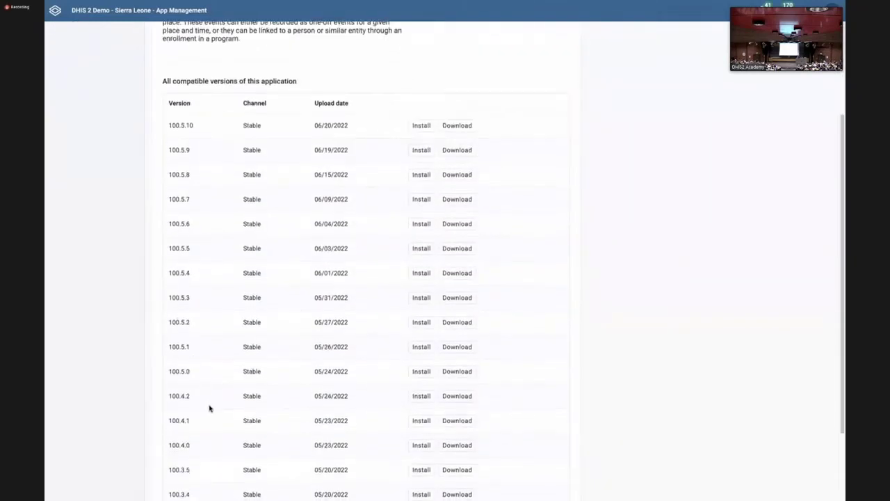
scroll(209, 408, "down", 1)
scroll(198, 328, "up", 4)
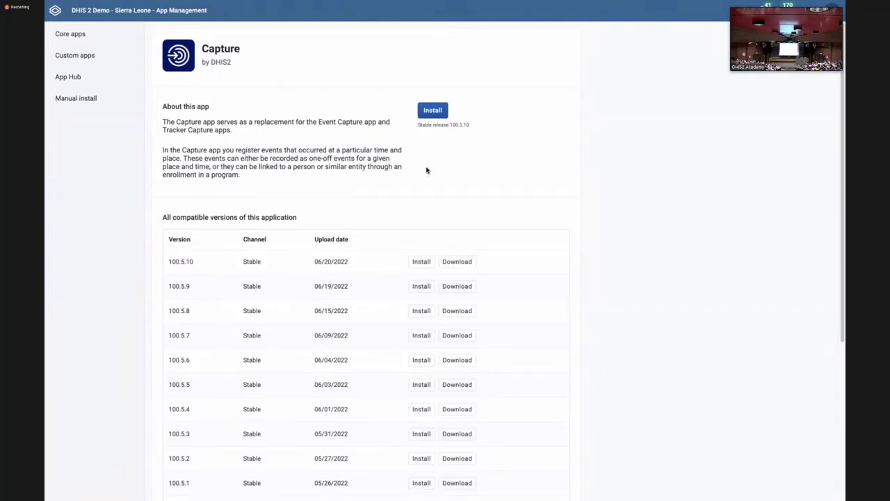
left_click(433, 111)
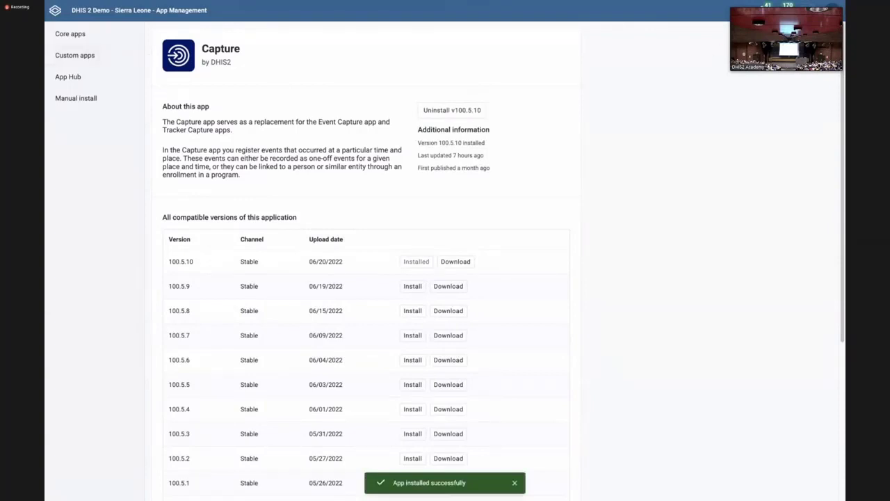
Step: Switch from App Management to the Capture app
left_click(809, 10)
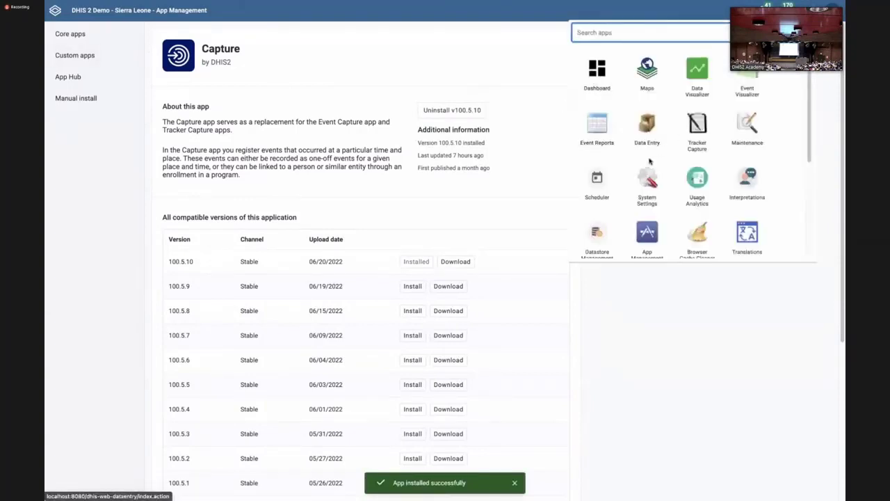
type("c")
left_click(646, 127)
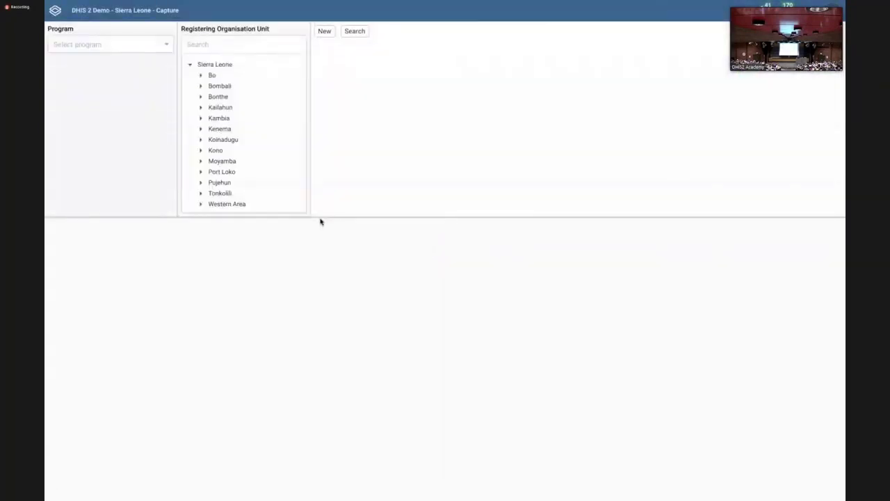
Step: Select the Child Programme and the registering unit Ngelehun CHC, under Badjia in Bo
left_click(139, 44)
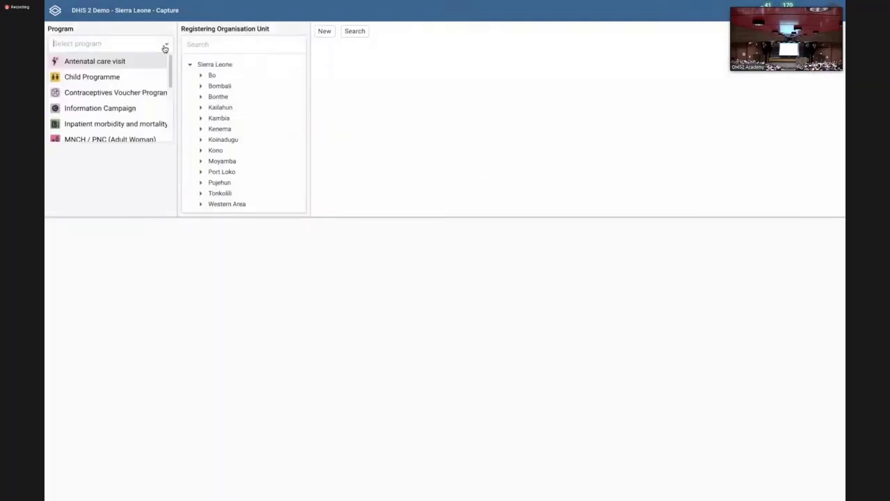
left_click(141, 75)
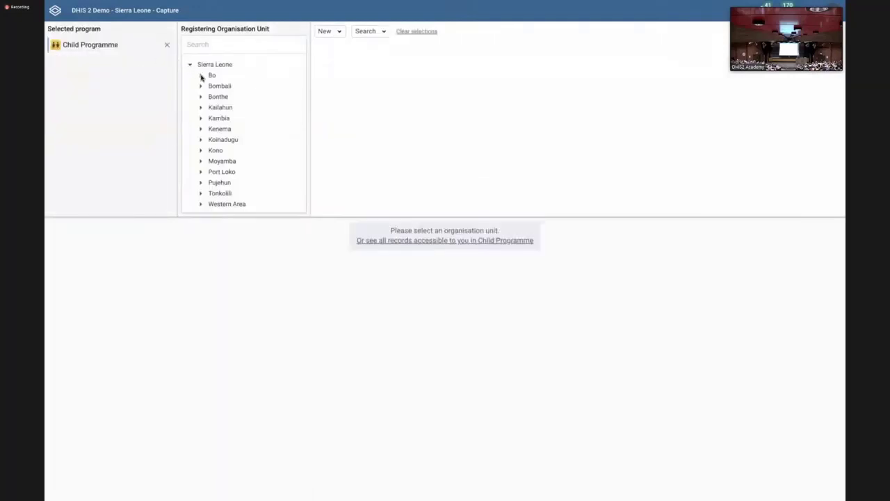
left_click(200, 75)
left_click(212, 86)
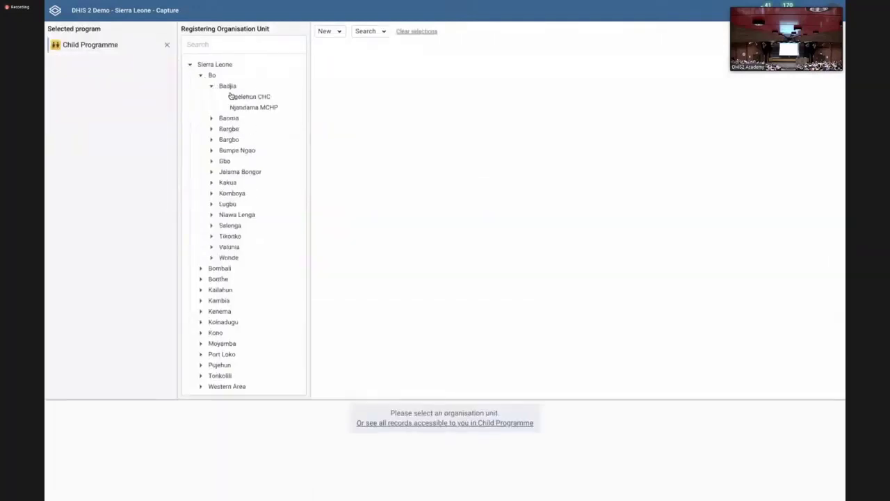
left_click(231, 96)
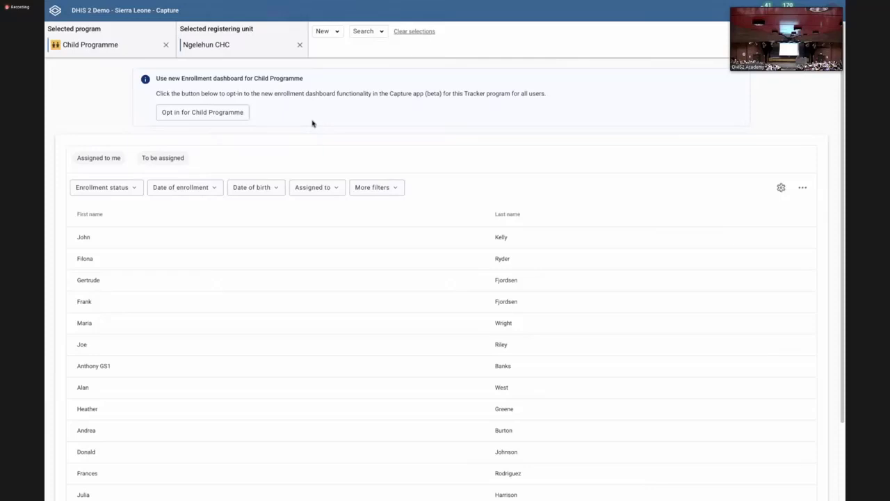
Step: Opt in to the new Enrollment dashboard for Child Programme and check the opt-out notice below the working list
left_click(200, 112)
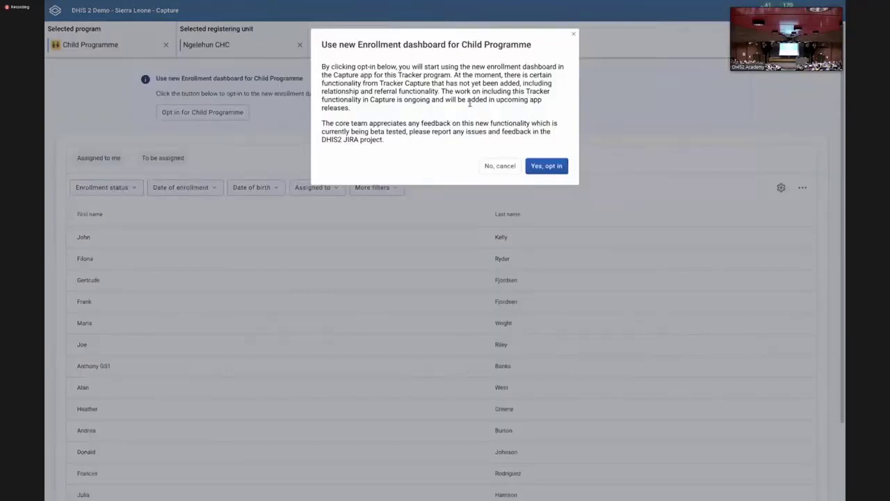
left_click(557, 168)
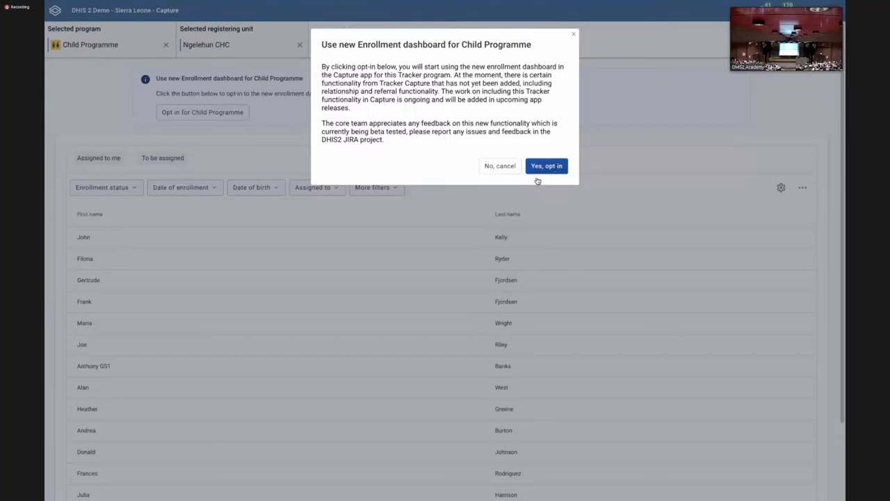
scroll(318, 224, "down", 2)
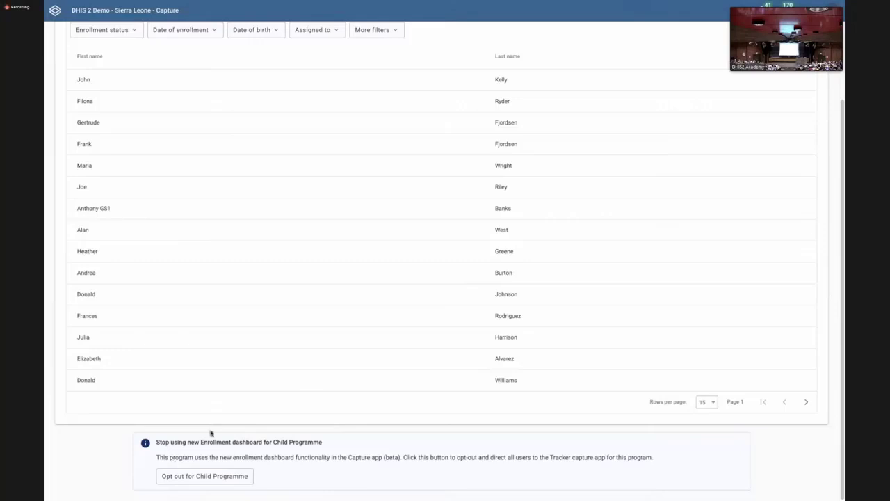
Step: Open the enrollment of the seventh person in the list, append "y" to the last name in the person profile, and save
left_click(160, 211)
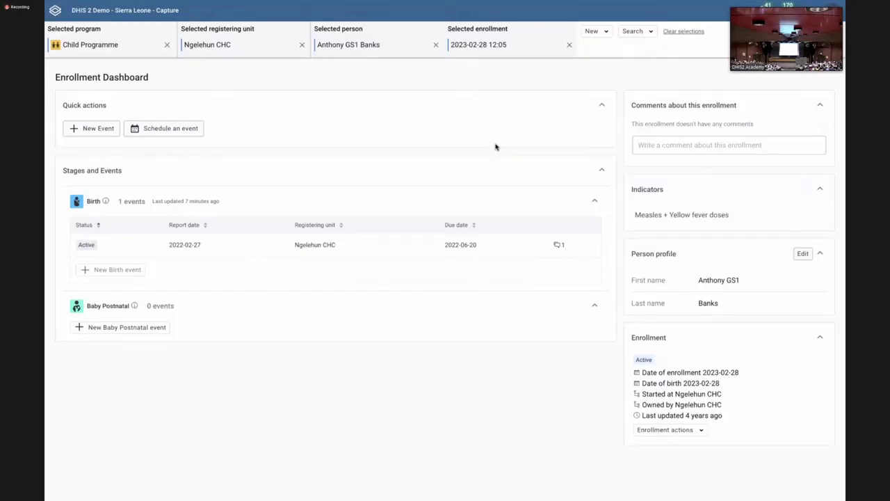
left_click(803, 254)
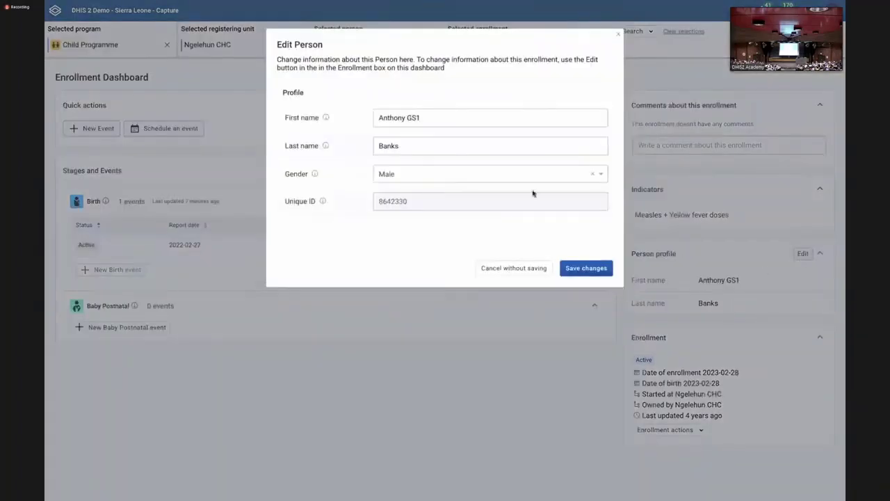
left_click(399, 144)
type("y")
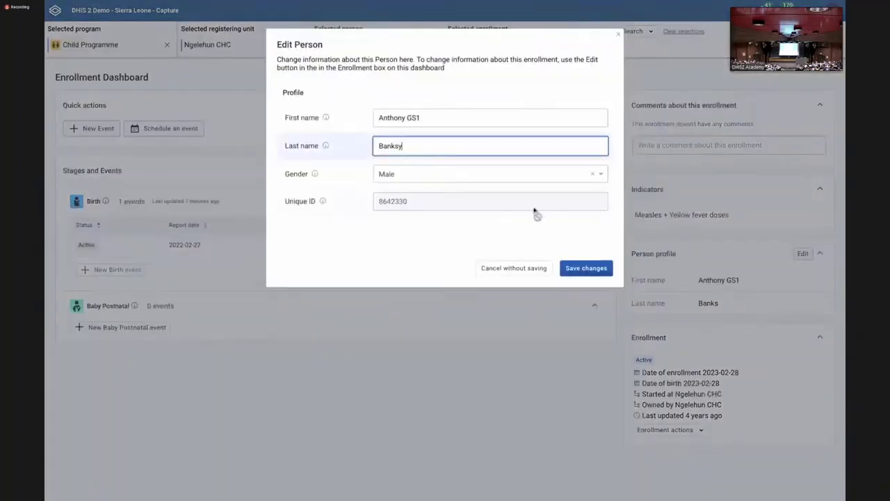
left_click(580, 277)
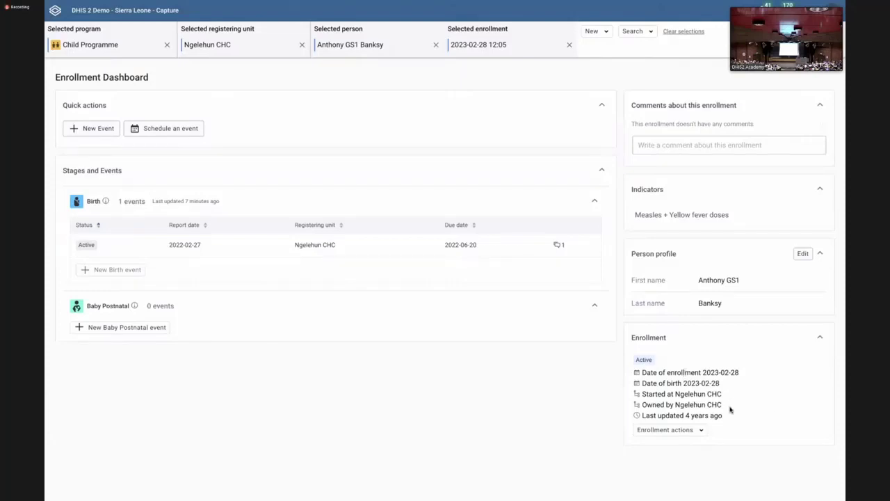
Step: Look over the enrollment actions and open the Birth event for editing to examine its data fields, including BCG GTIN
left_click(699, 432)
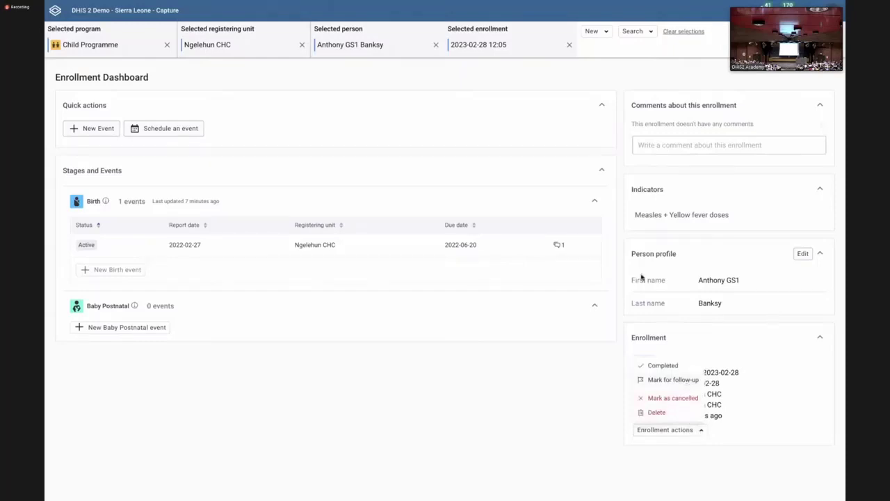
left_click(362, 169)
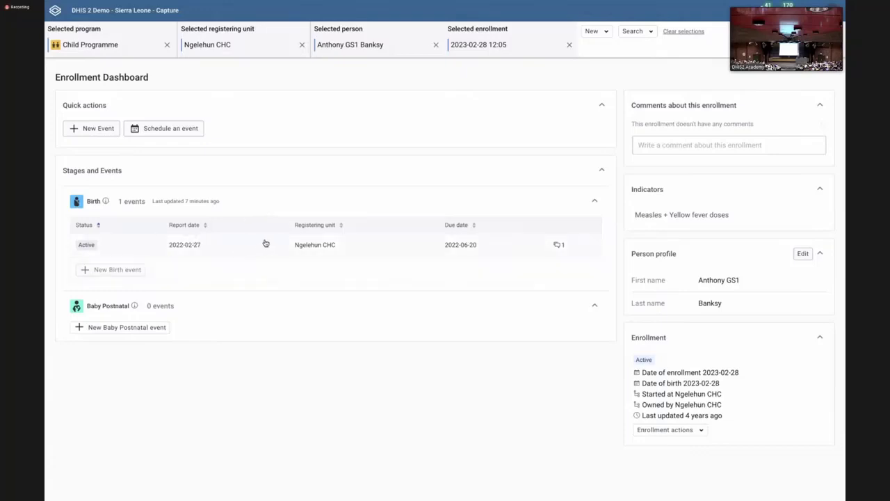
left_click(218, 251)
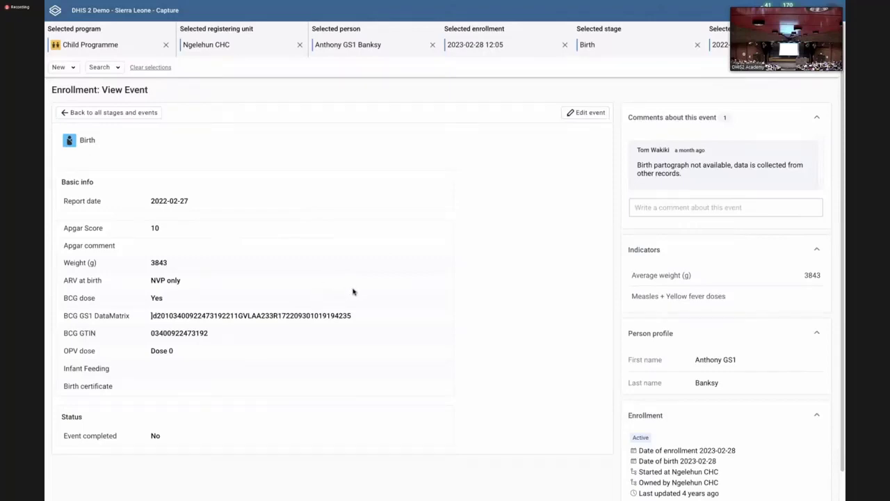
left_click(575, 118)
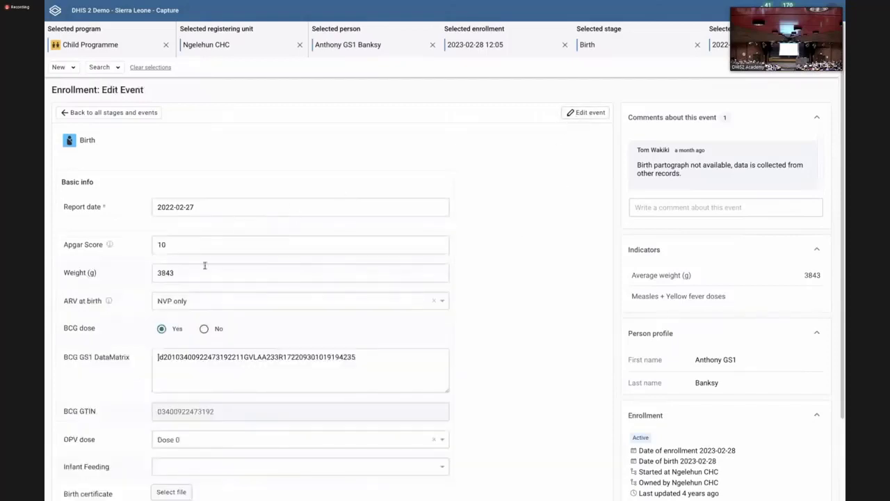
scroll(216, 299, "down", 2)
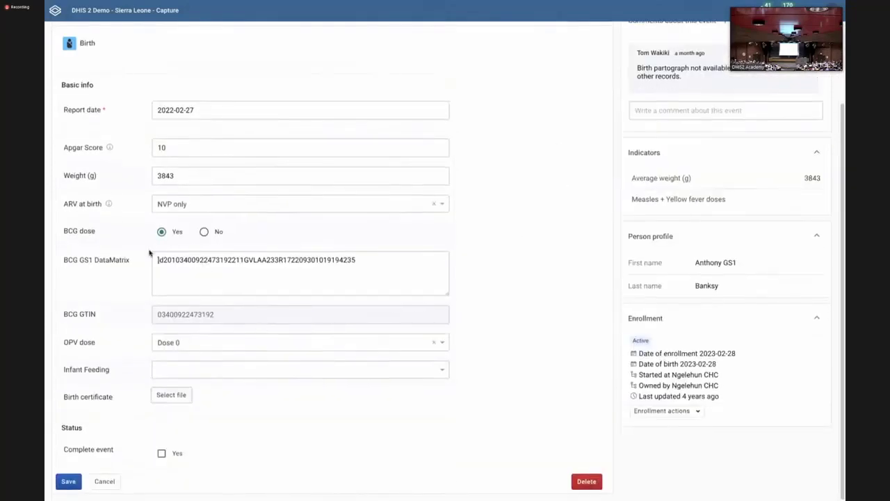
left_click_drag(170, 314, 258, 322)
left_click(204, 353)
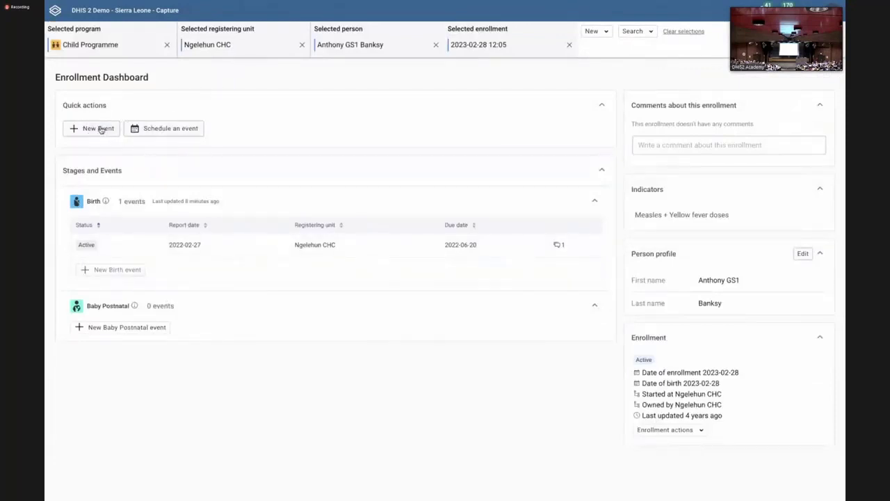
Step: Open the scheduling form for a new event in the Baby Postnatal stage
left_click(159, 131)
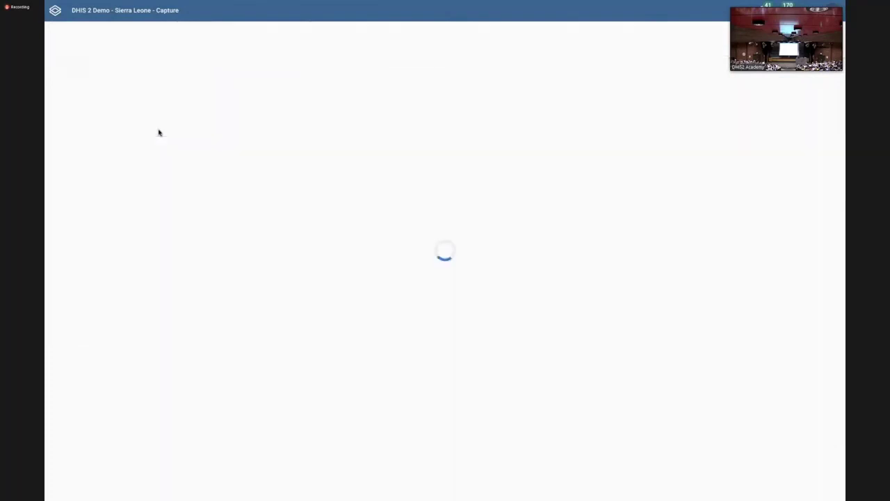
left_click(96, 171)
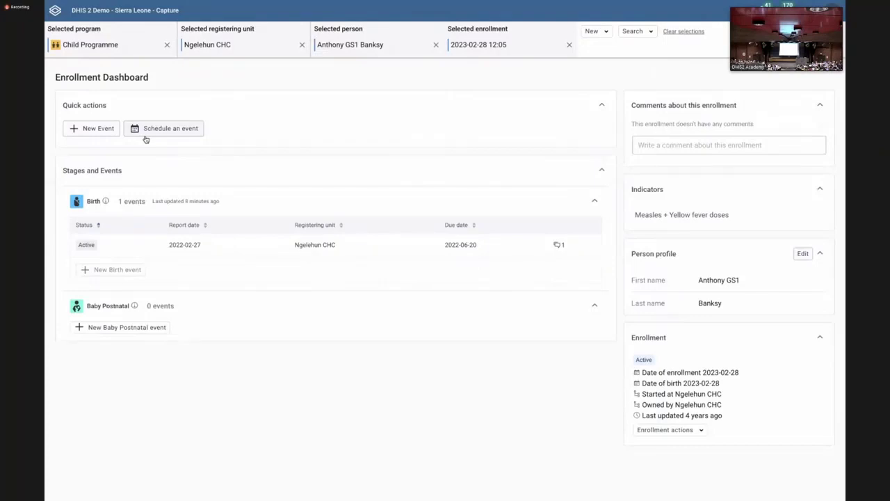
left_click(174, 132)
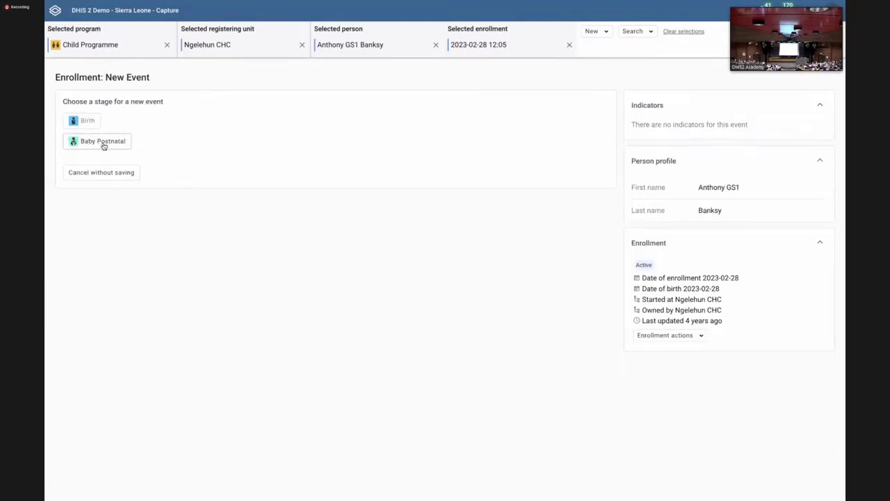
left_click(103, 144)
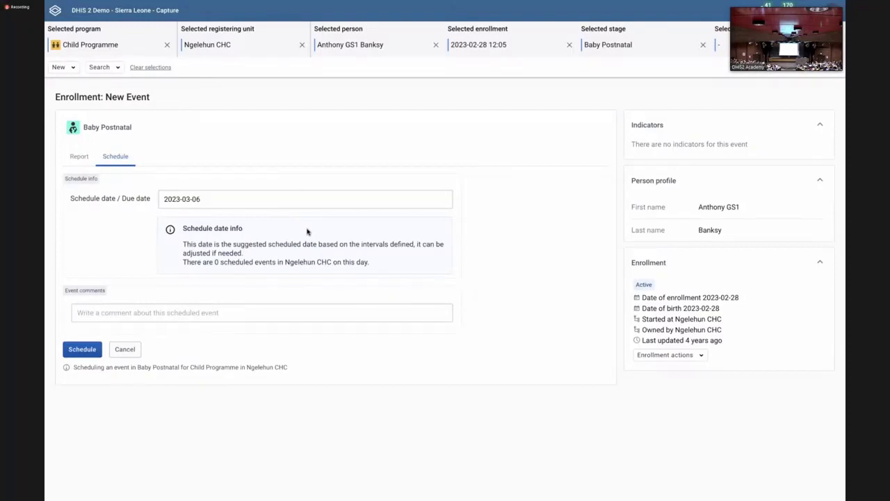
Step: Set the schedule date of the Baby Postnatal event to 2023-03-08
double_click(217, 244)
left_click(213, 201)
left_click(266, 187)
left_click(201, 198)
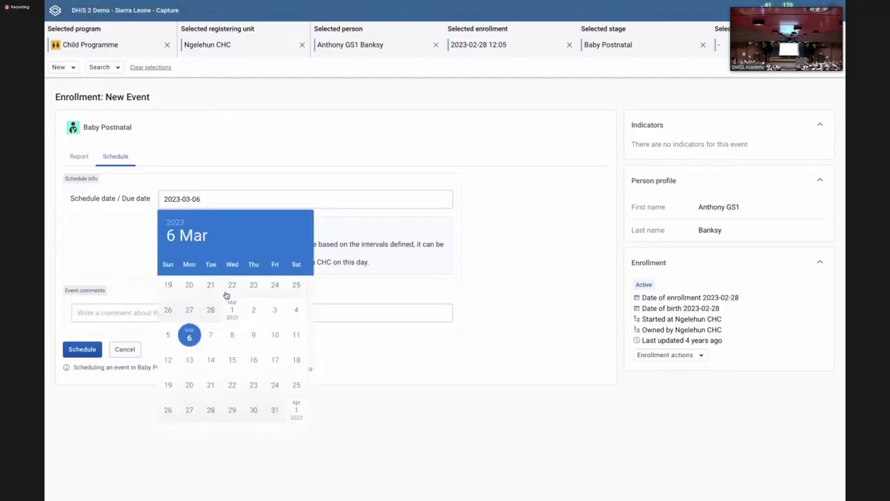
left_click(231, 336)
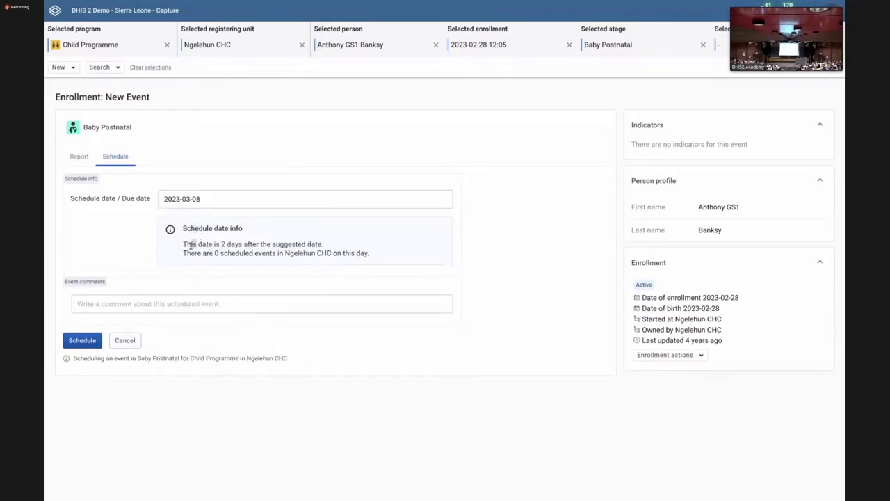
Step: Examine the schedule date info lines and the comment field of the scheduling form
triple_click(231, 244)
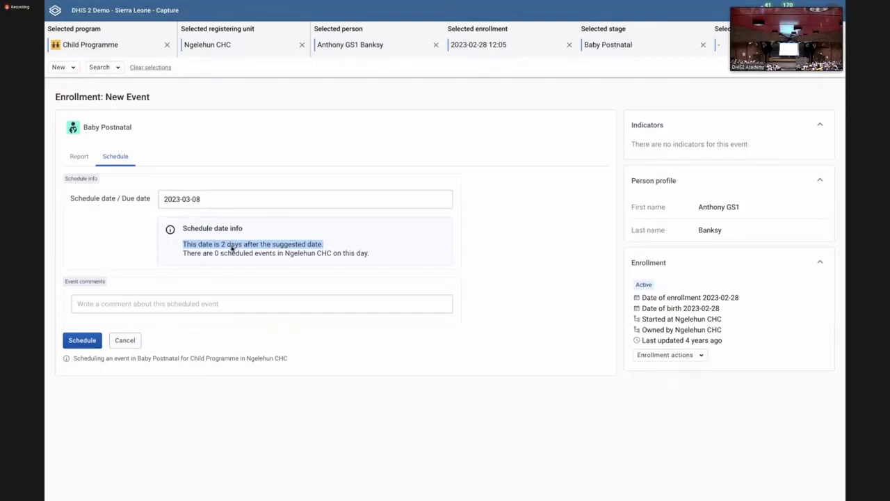
left_click_drag(195, 253, 236, 253)
left_click(241, 253)
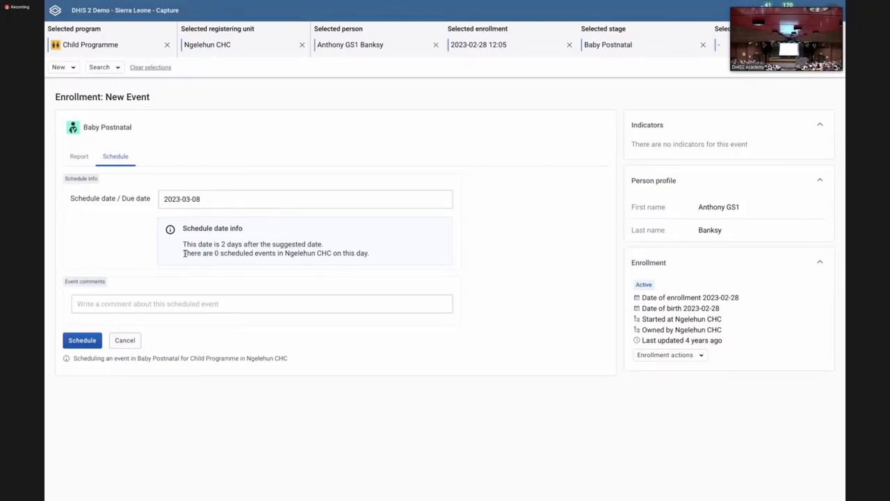
left_click(141, 300)
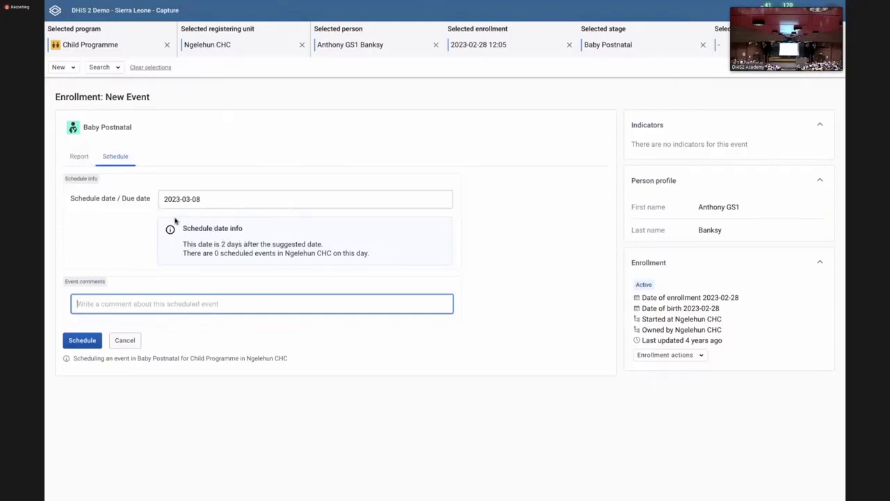
Step: Switch the Baby Postnatal event from scheduling to reporting and set its report date to 2022-06-22
left_click(79, 161)
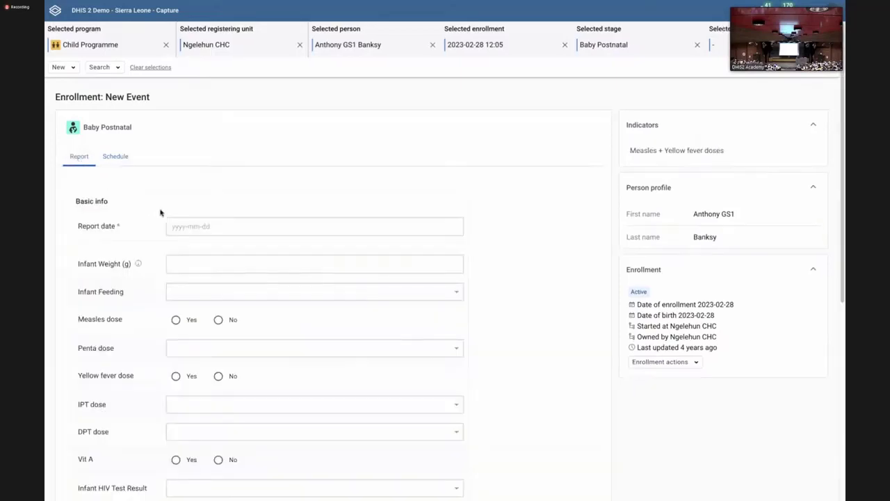
left_click(244, 229)
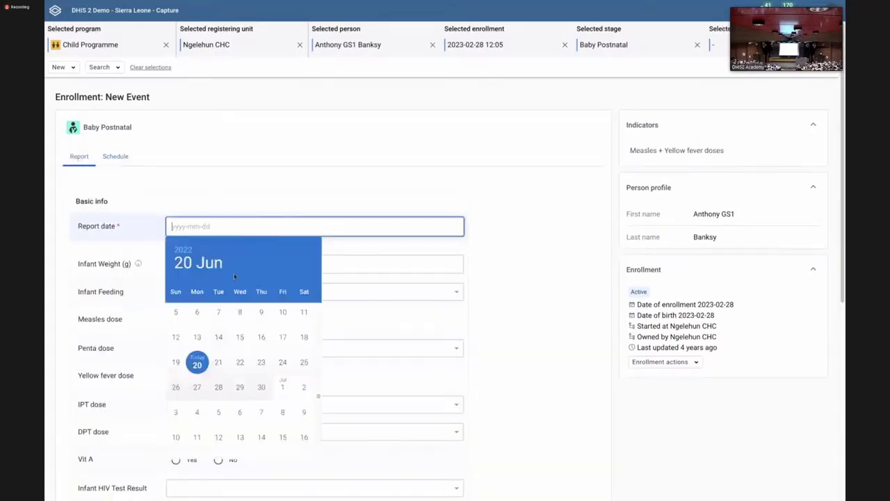
left_click(233, 367)
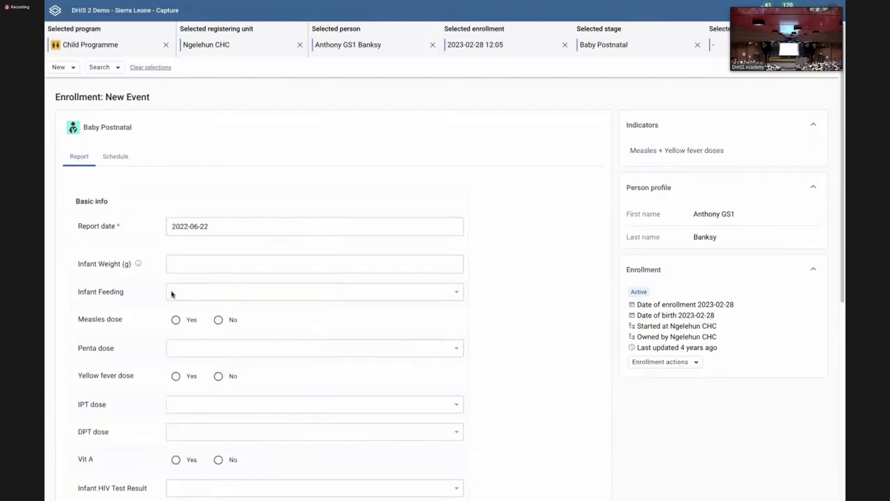
Step: In the Baby Postnatal report, record Measles dose as Yes, Yellow fever dose as Yes and Vit A as No
scroll(174, 294, "down", 2)
left_click(176, 236)
left_click(176, 291)
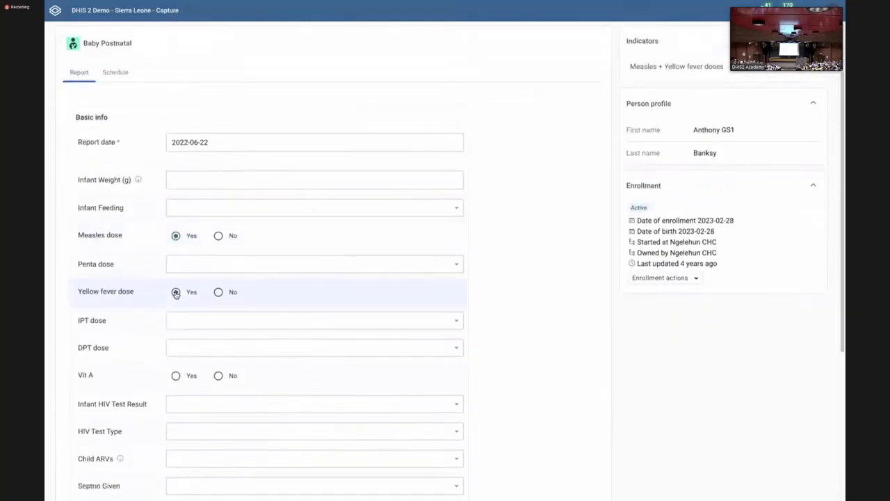
left_click(218, 374)
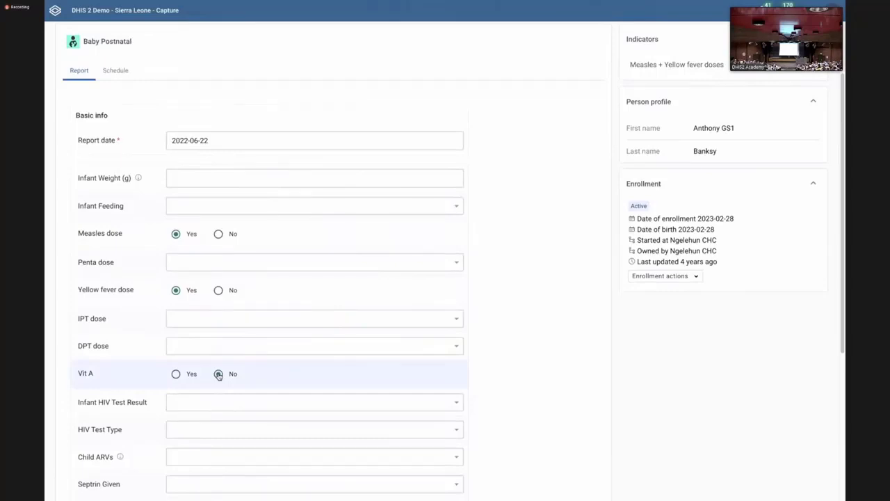
left_click(210, 183)
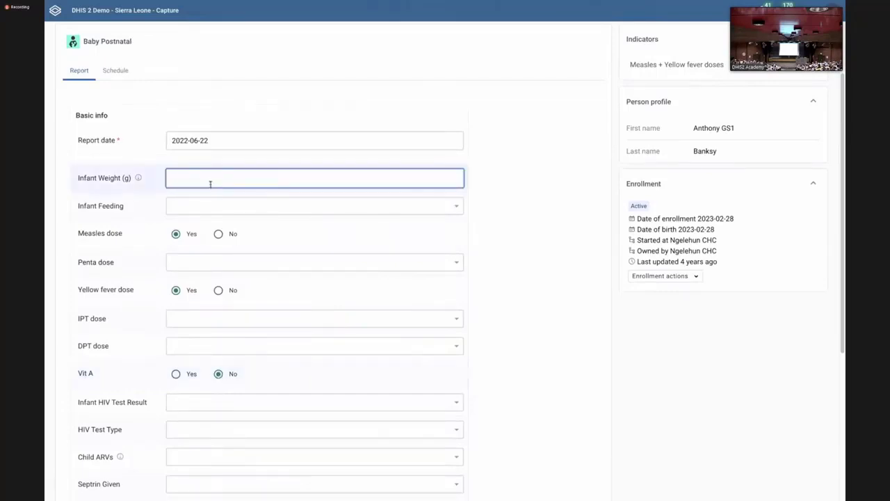
type("43")
key("BackSpace")
key("BackSpace")
Step: Complete the Baby Postnatal event report
scroll(287, 239, "down", 4)
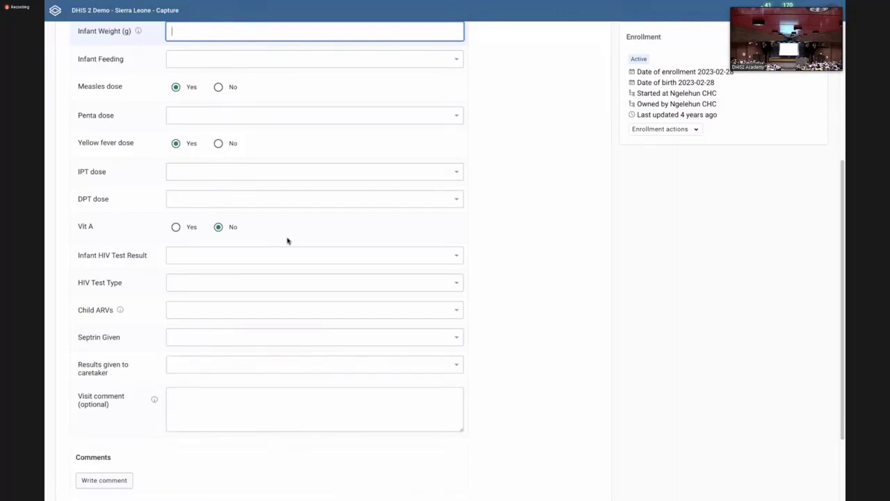
scroll(287, 241, "down", 3)
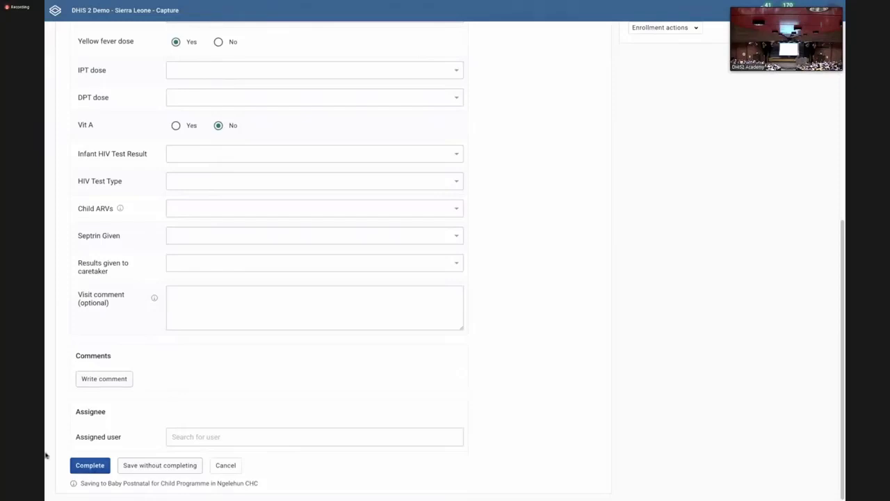
left_click(93, 467)
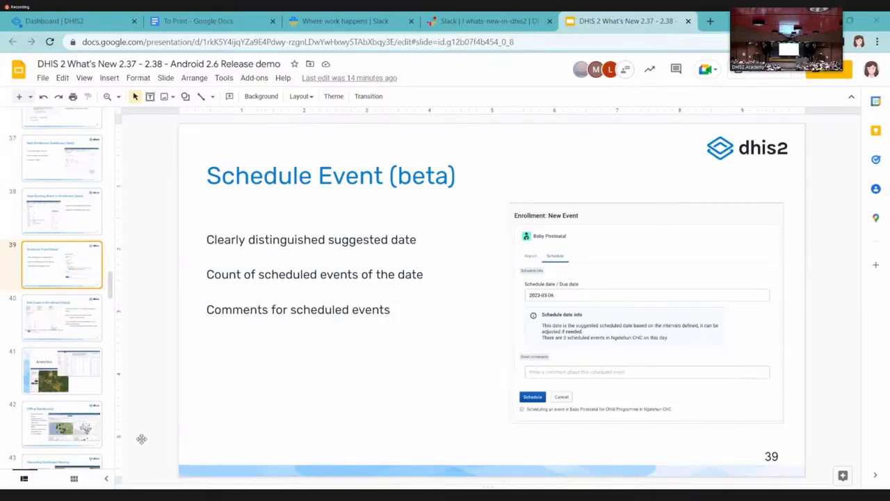
Step: In the Google Slides deck, start presenting from the Analytics slide and advance to the Offline Dashboards slide
left_click(61, 375)
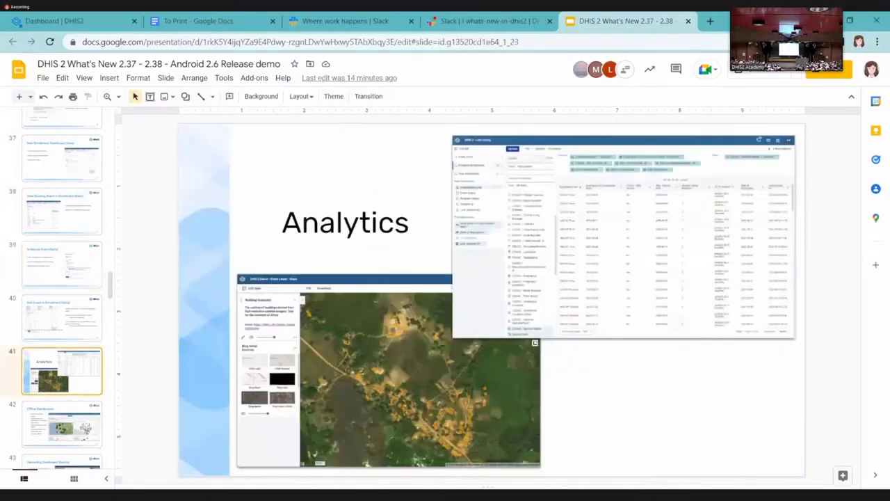
key("ctrl+F5")
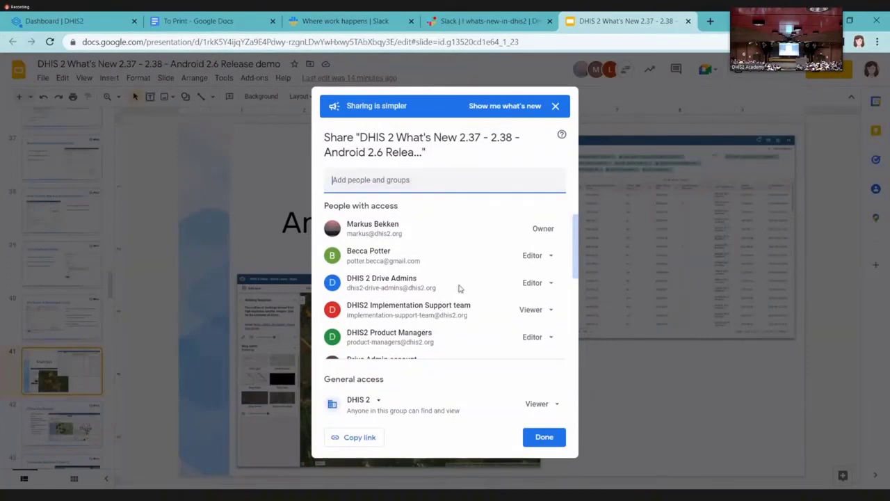
left_click(555, 106)
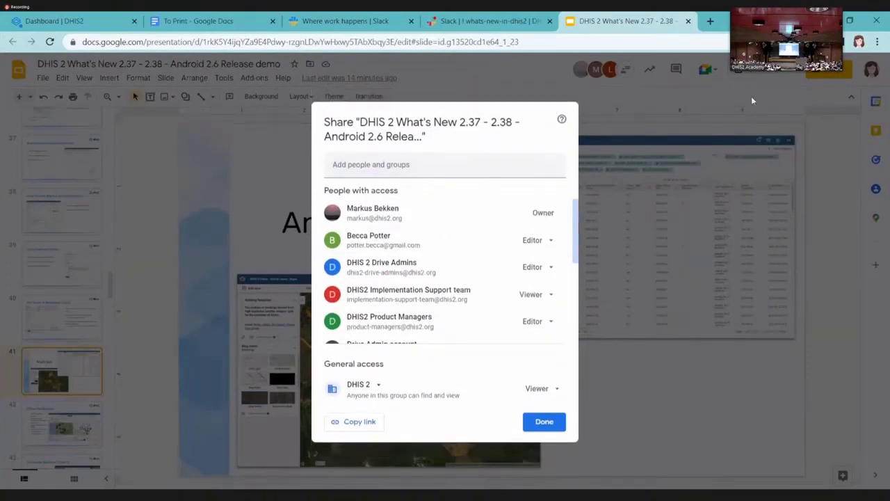
key("Escape")
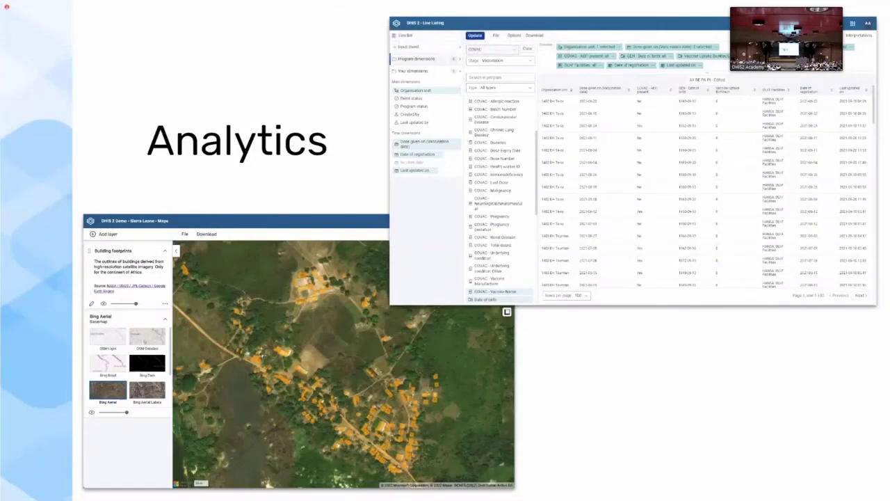
key("Right")
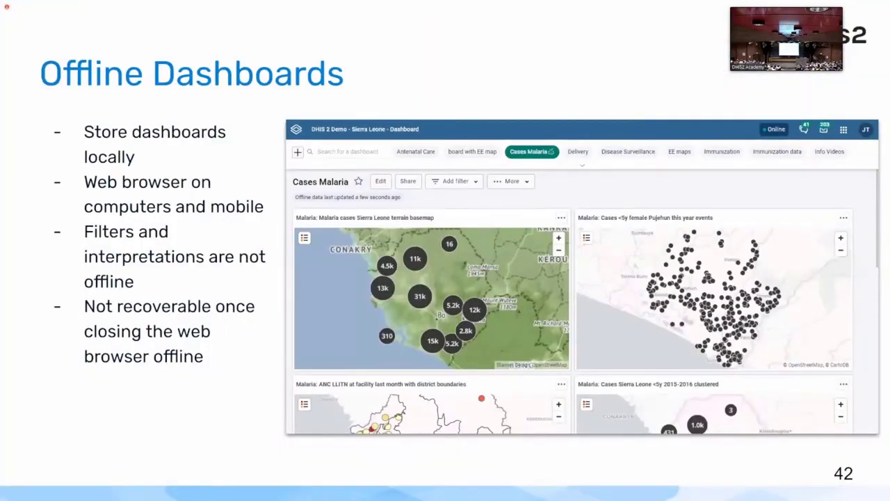
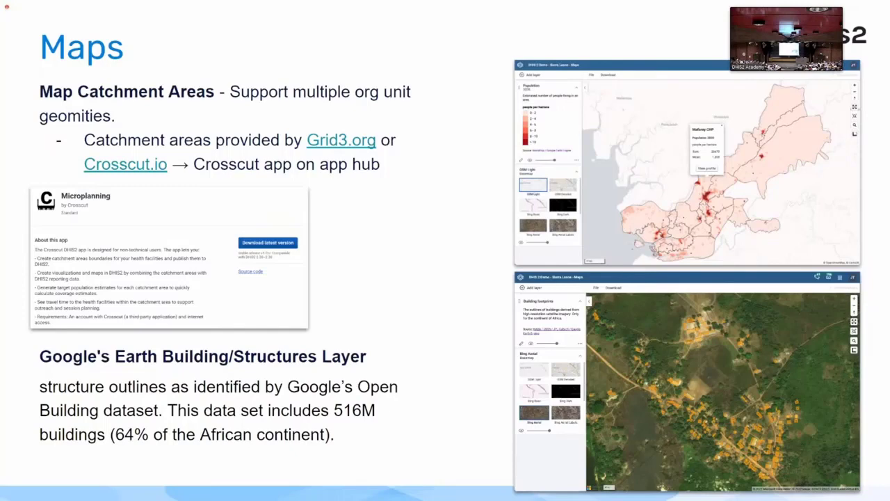
Step: Switch from the slides to the DHIS2 demo in the browser and open the Maps app
key("alt+Tab")
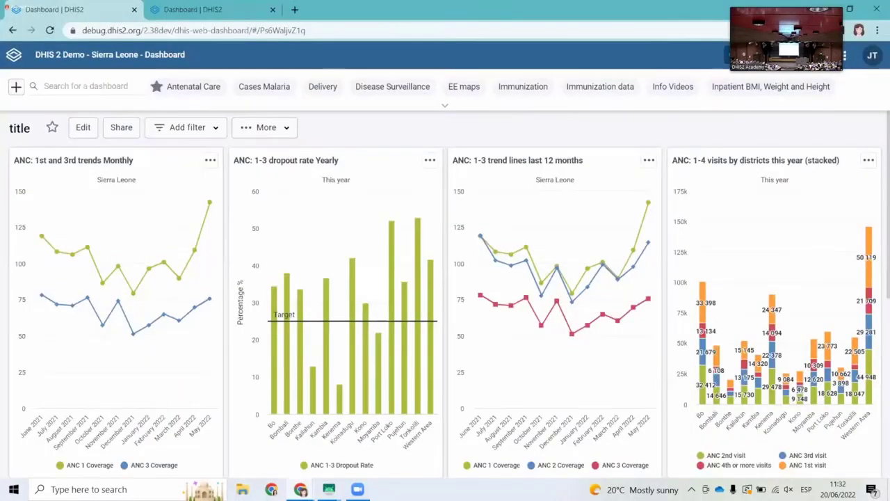
left_click(844, 56)
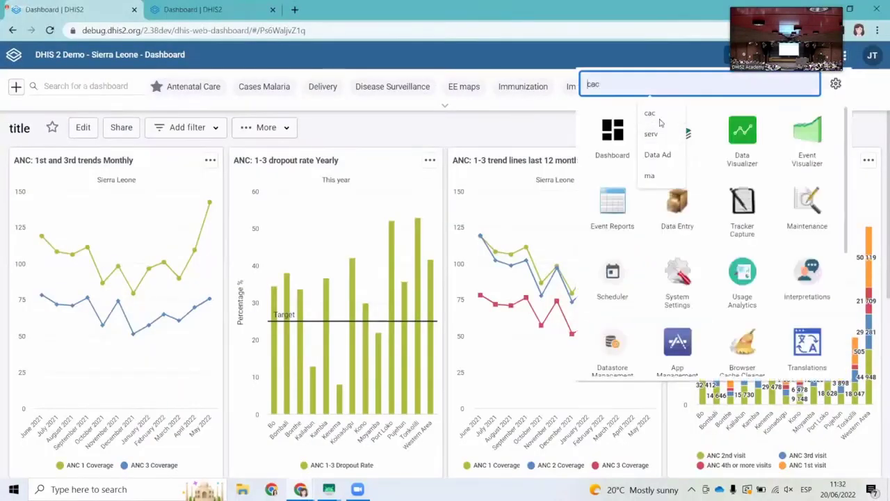
left_click(688, 145)
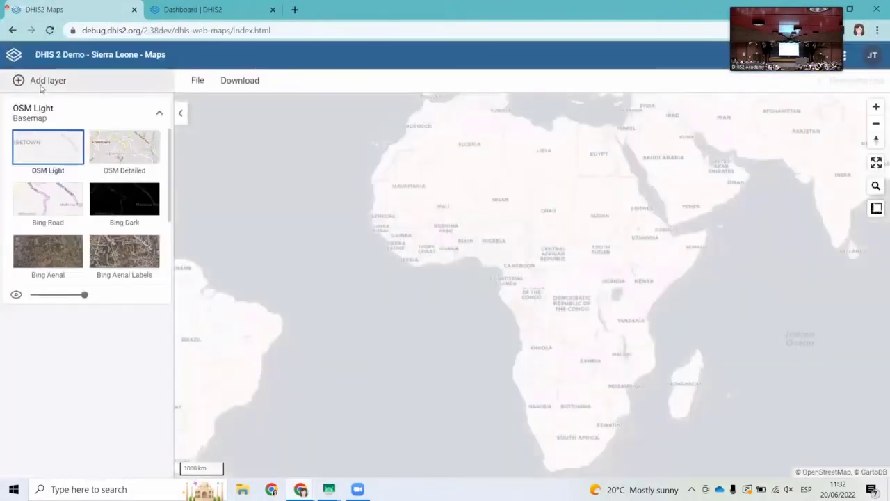
Step: Start a population age groups layer for males and females aged 0 - 1 and 1 - 4 years, aggregated by Sum only
left_click(42, 82)
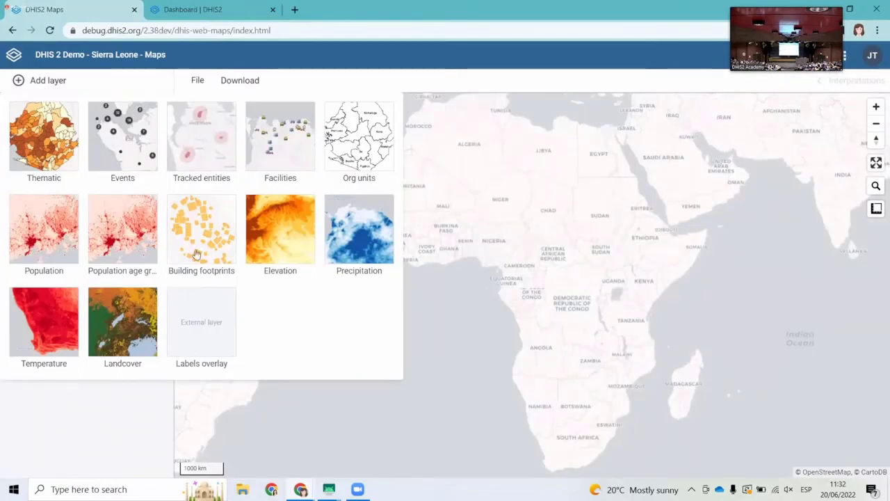
left_click(114, 242)
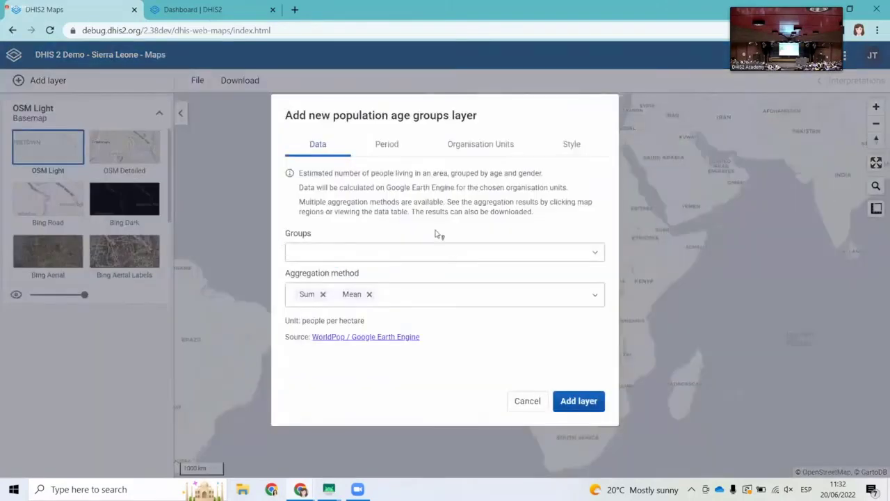
left_click(342, 256)
left_click(322, 281)
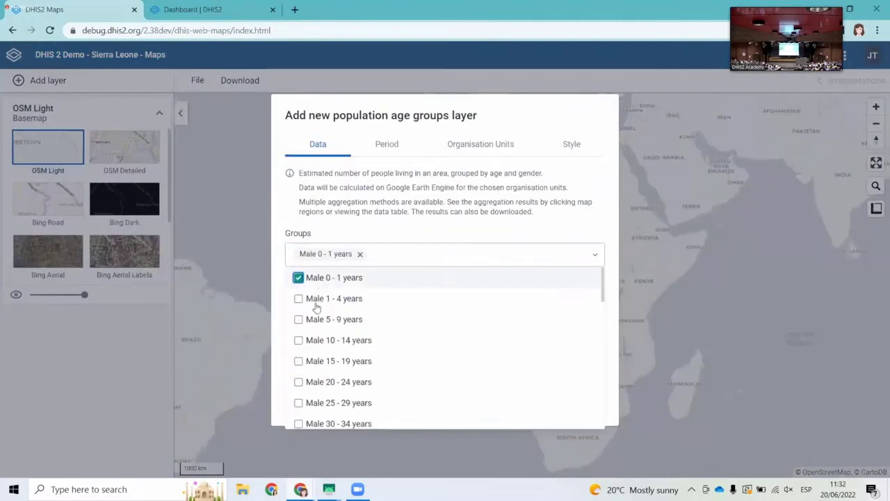
left_click(317, 300)
scroll(596, 312, "down", 3)
scroll(586, 355, "down", 2)
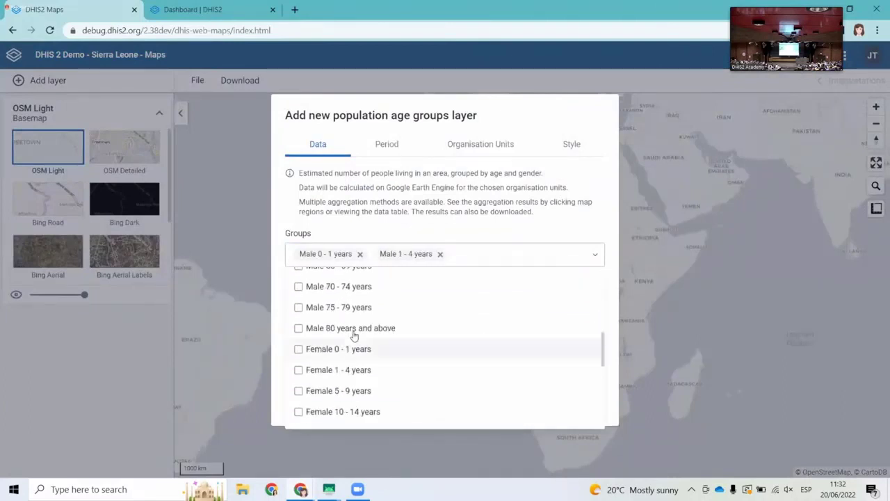
left_click(327, 350)
left_click(323, 374)
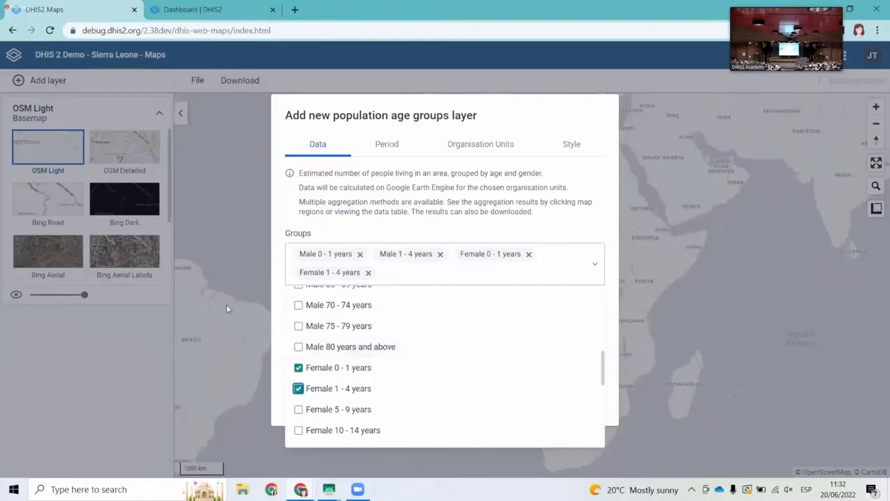
left_click(285, 239)
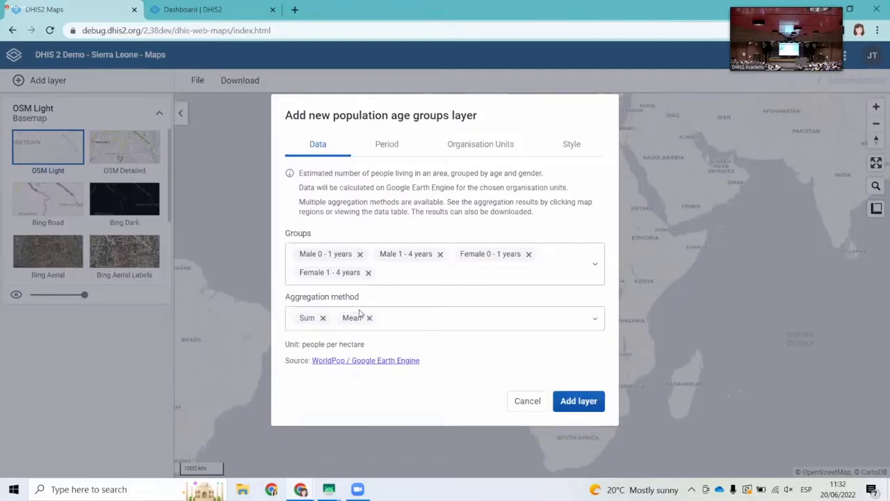
left_click(369, 317)
Step: Set the layer's organisation units to Bo at Facility level, with Catchment area as the associated geometry
left_click(487, 148)
left_click(308, 189)
left_click(499, 192)
left_click(507, 198)
left_click(493, 272)
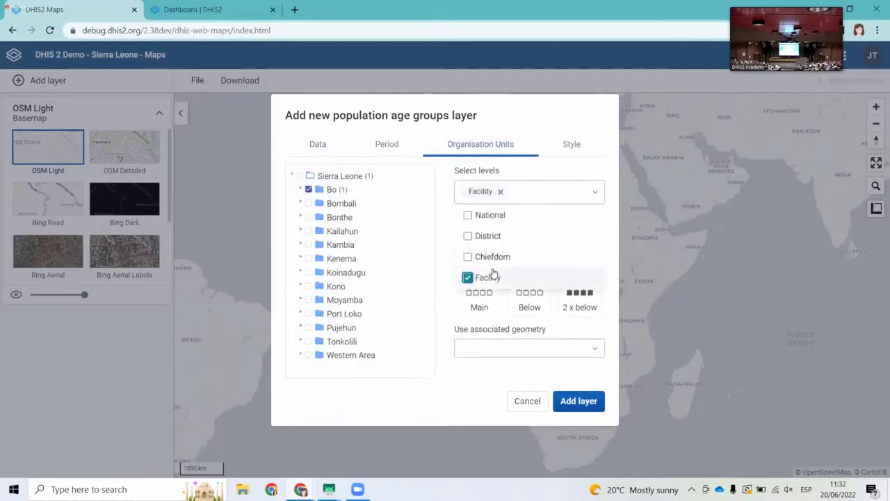
left_click(455, 285)
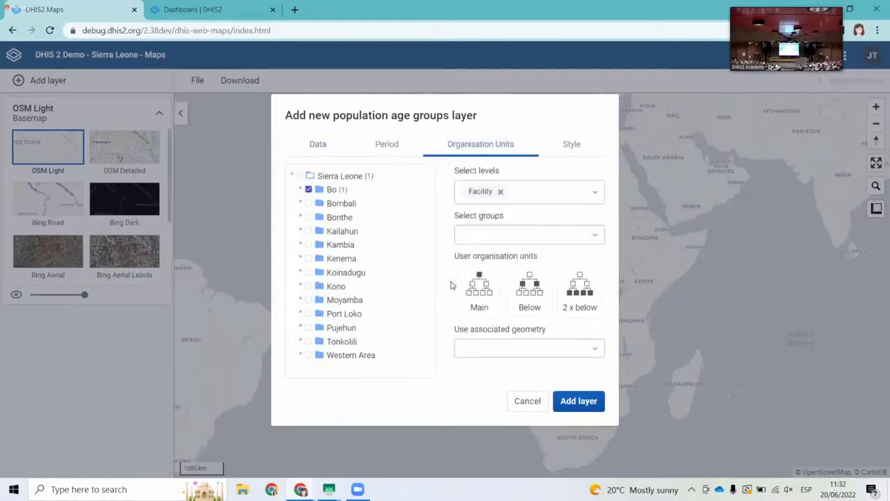
left_click(488, 352)
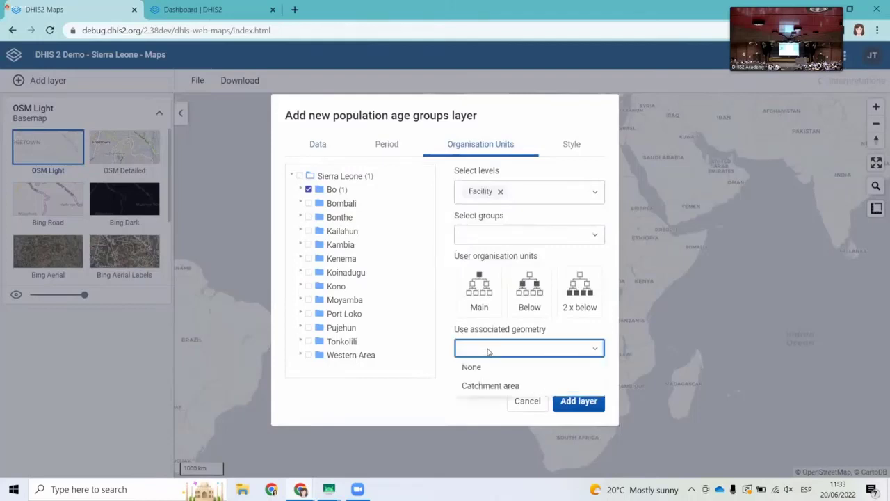
left_click(485, 387)
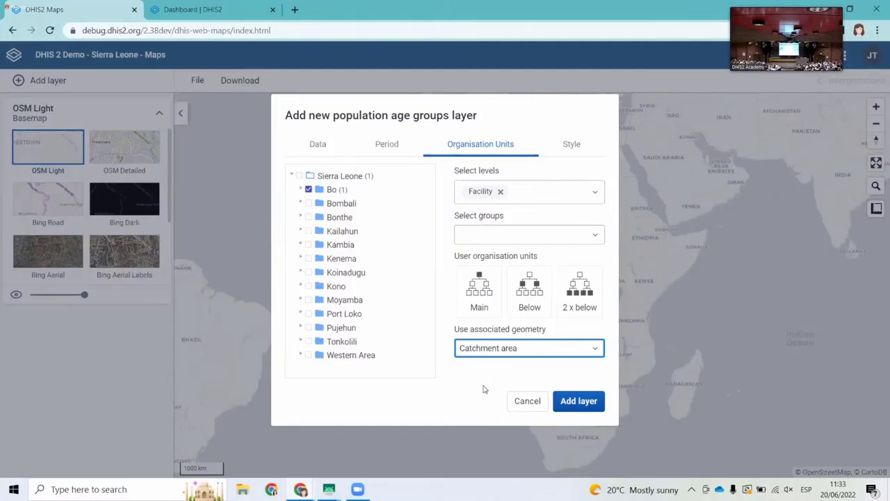
Step: Add the population age groups layer to the map and view the population figures for the Damballa CHC catchment area
left_click(578, 402)
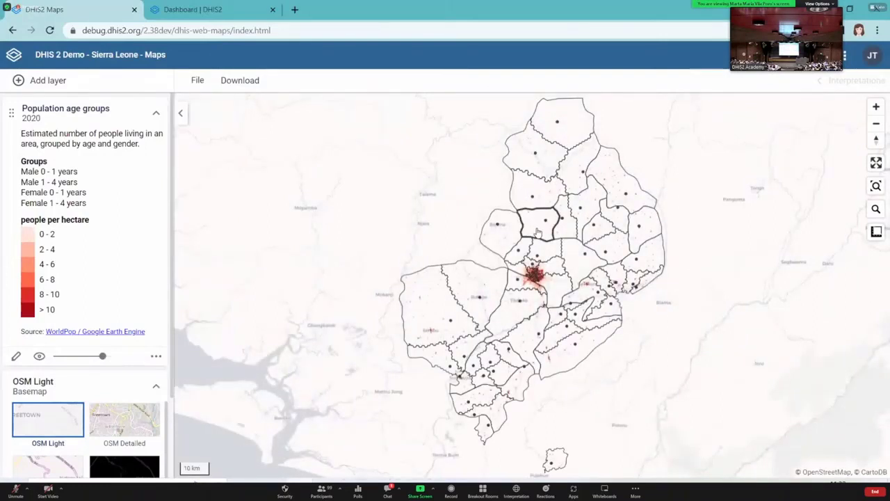
left_click(537, 231)
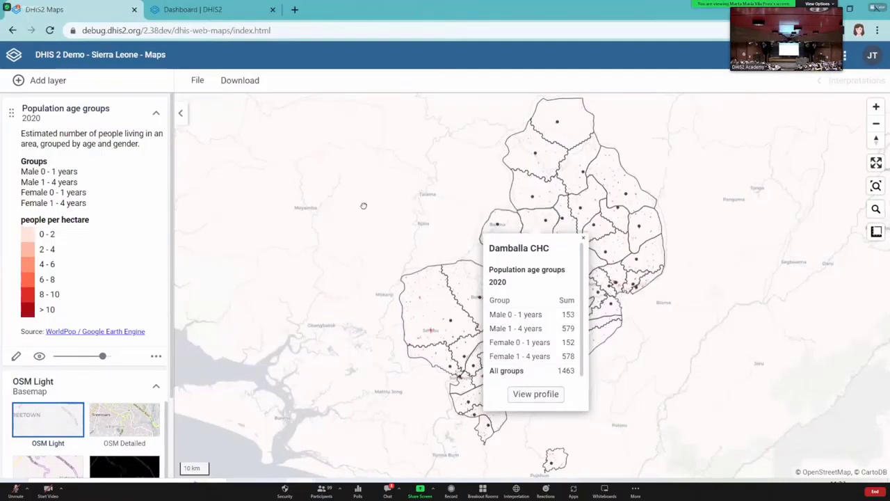
Step: Start a building footprints layer and replace its District organisation unit level with Facility
left_click(27, 82)
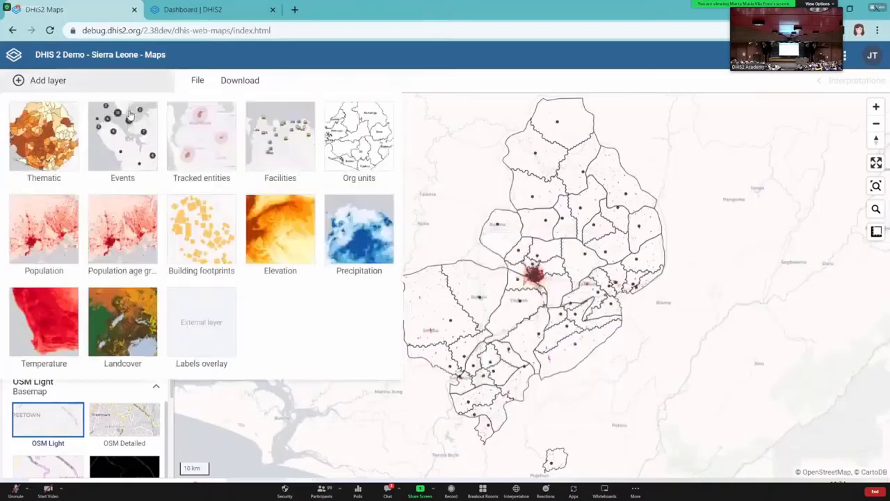
left_click(198, 241)
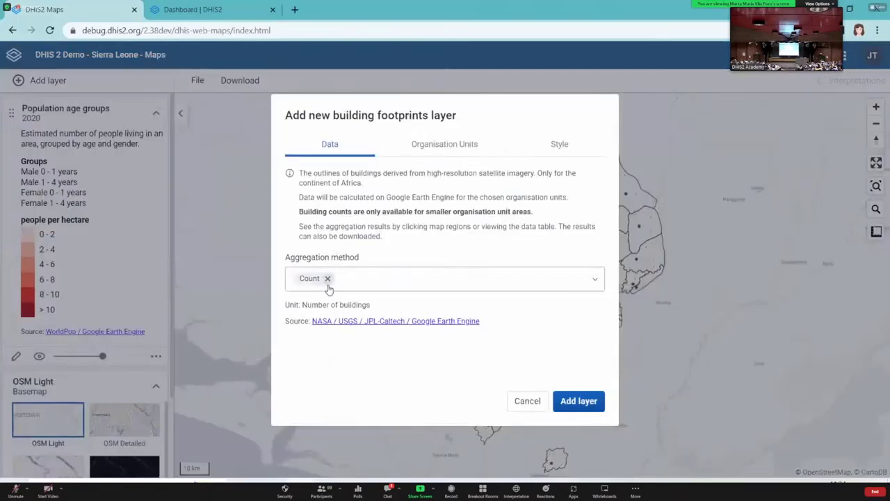
left_click(423, 149)
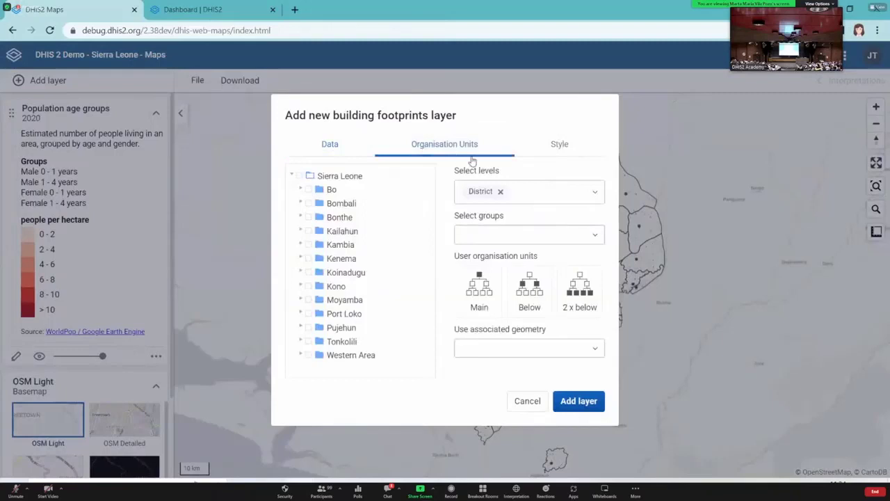
left_click(502, 192)
left_click(513, 196)
left_click(490, 276)
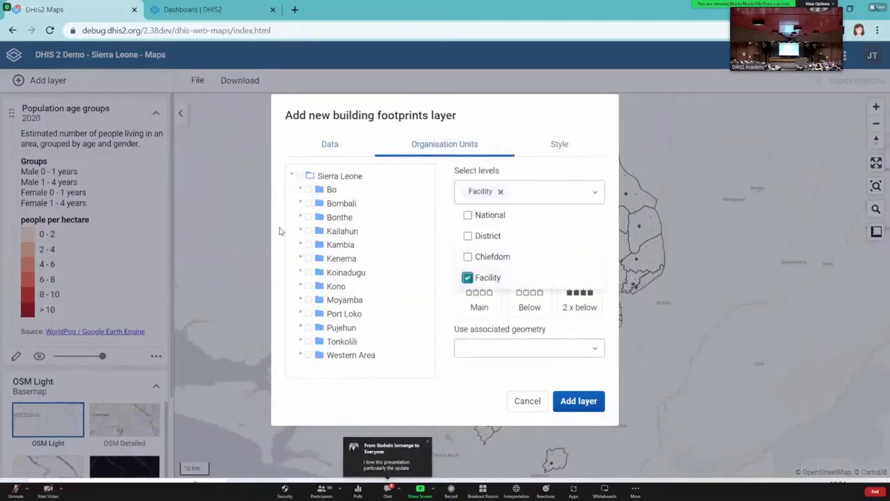
Step: Limit the building footprints layer to Bo, use Catchment area as its associated geometry and add it to the map
left_click(308, 192)
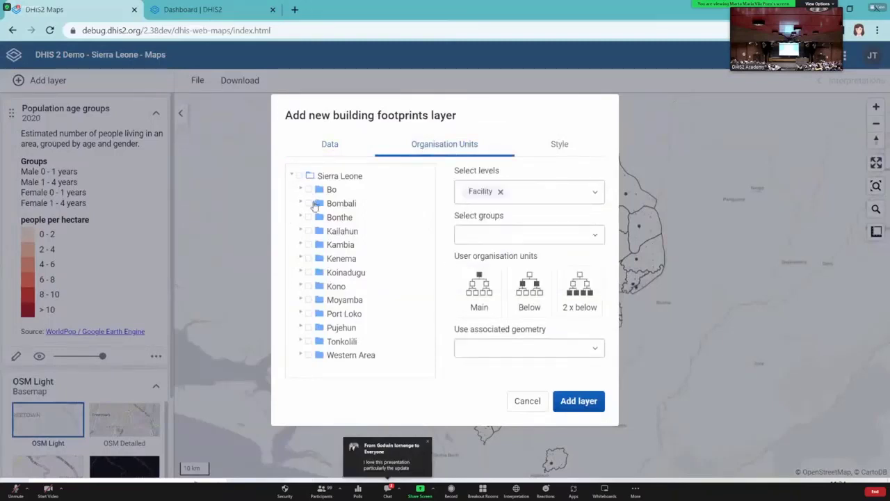
left_click(309, 189)
left_click(546, 349)
left_click(512, 387)
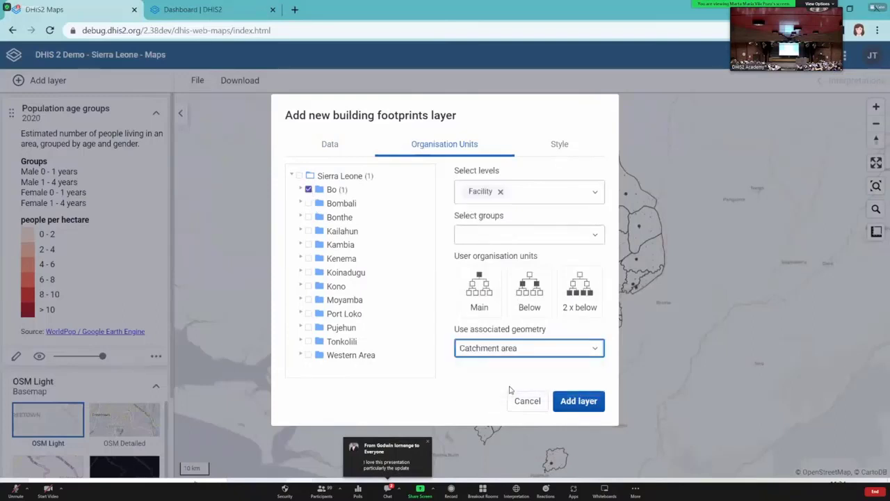
left_click(579, 401)
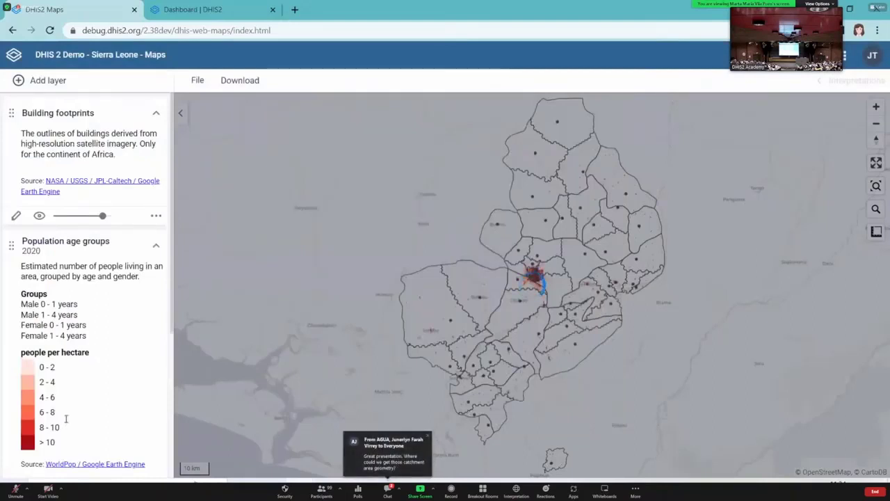
Step: Hide the Population age groups layer on the map
scroll(38, 412, "down", 2)
left_click(39, 412)
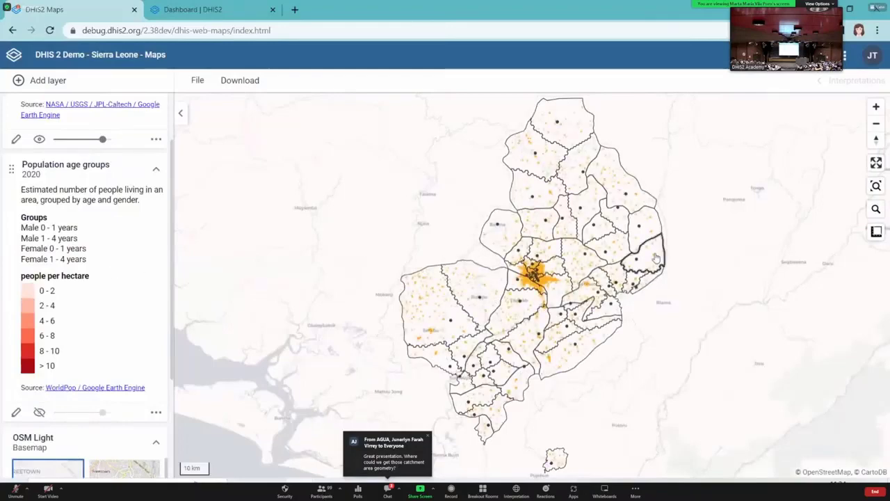
Step: Examine the building footprints south of Bo town up close, down to individual buildings
left_click(880, 115)
left_click(880, 116)
left_click(880, 115)
left_click(881, 115)
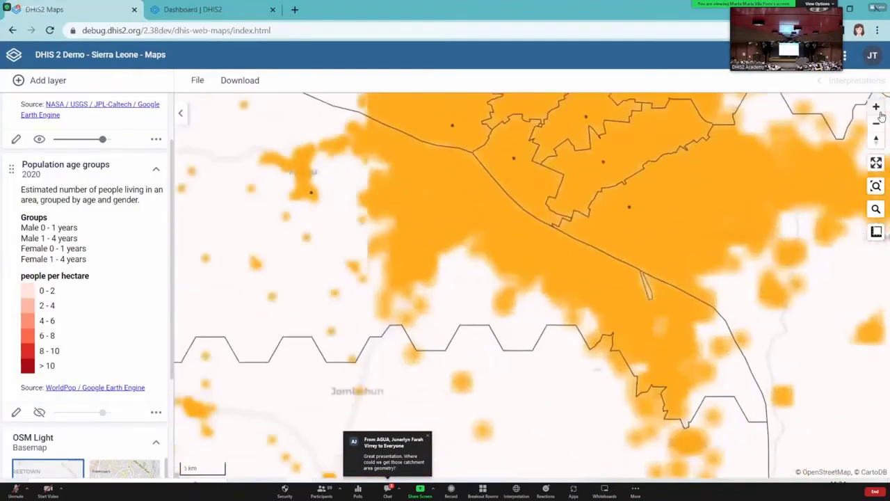
left_click(877, 111)
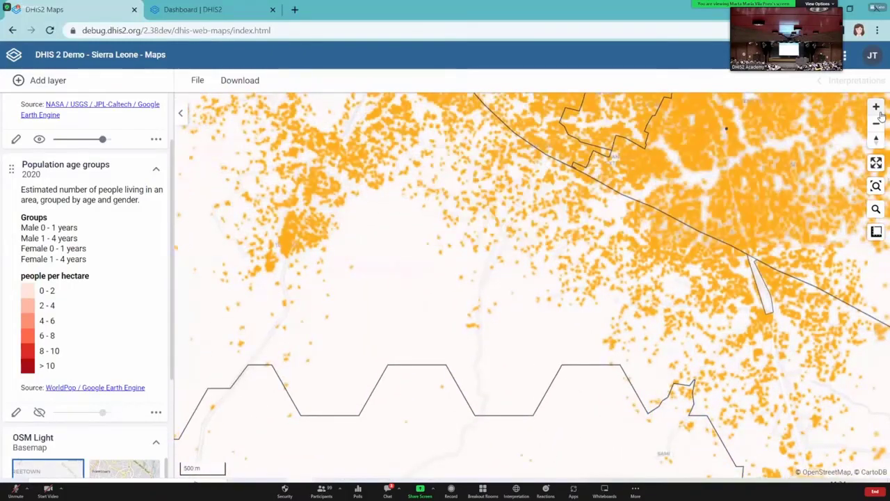
left_click(880, 115)
left_click(880, 116)
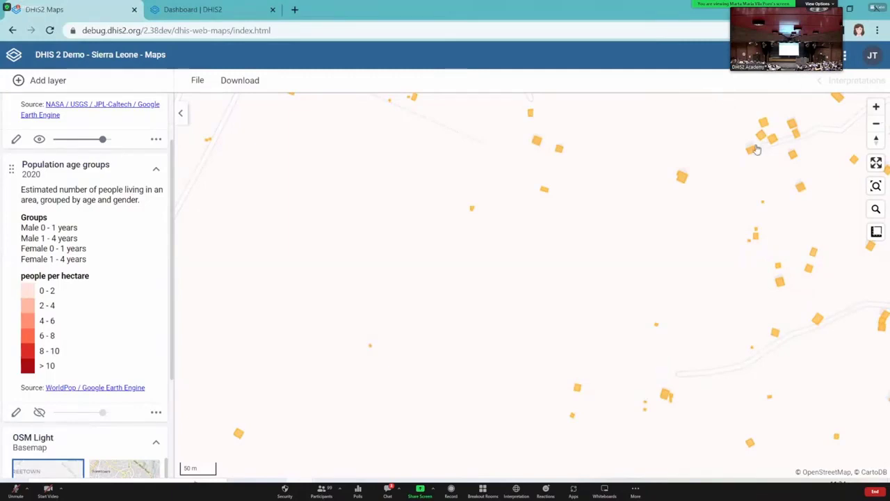
Step: Switch to the DHIS 2 What's New 2.37 - 2.38 presentation and advance to the Indicator Calculations/Expressions slide
key("alt+Tab")
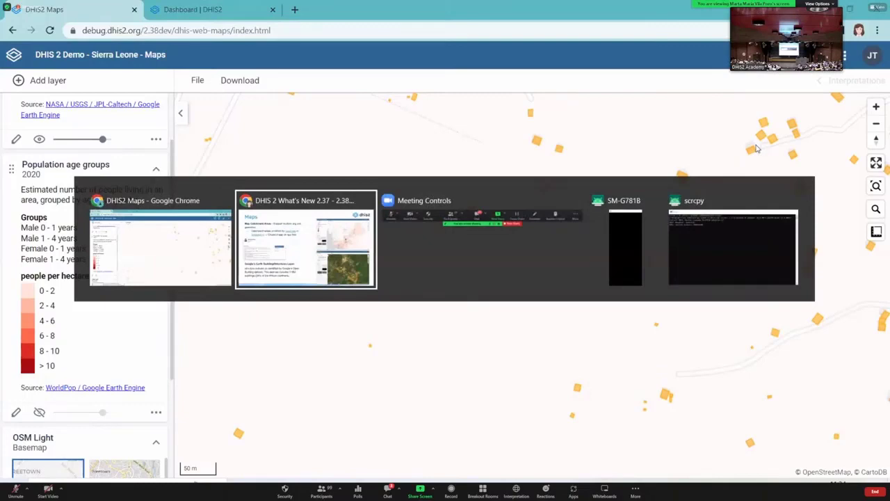
key("Right")
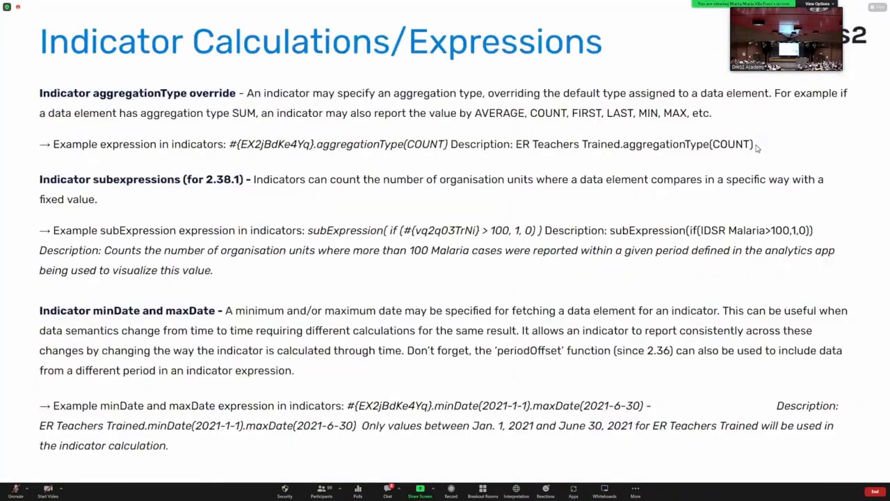
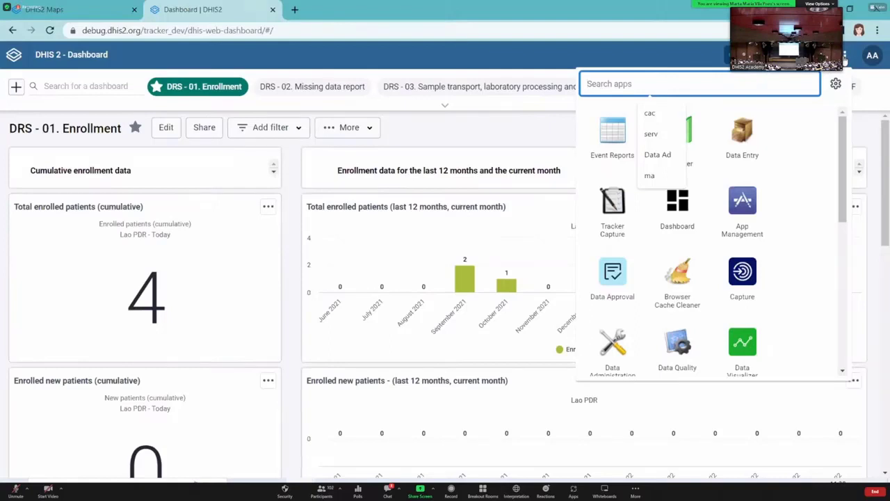
Step: Find and open the Line Listing app and set the line list input to Enrollment
type("line")
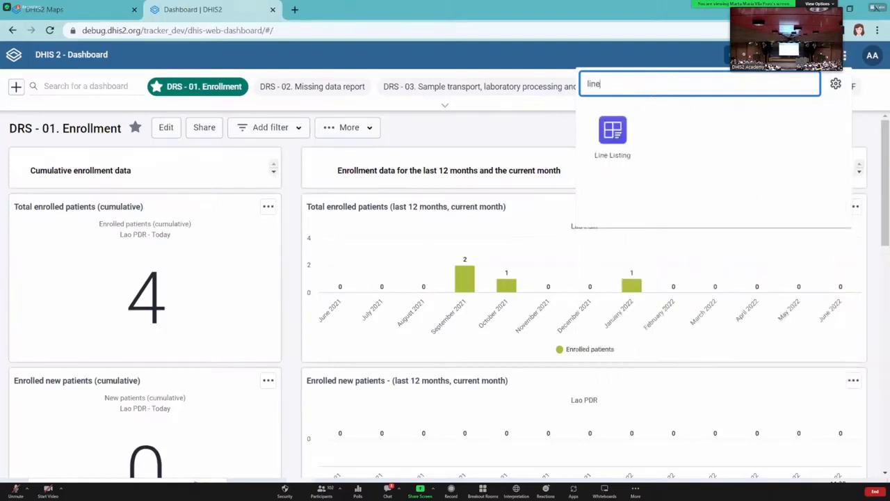
left_click(617, 138)
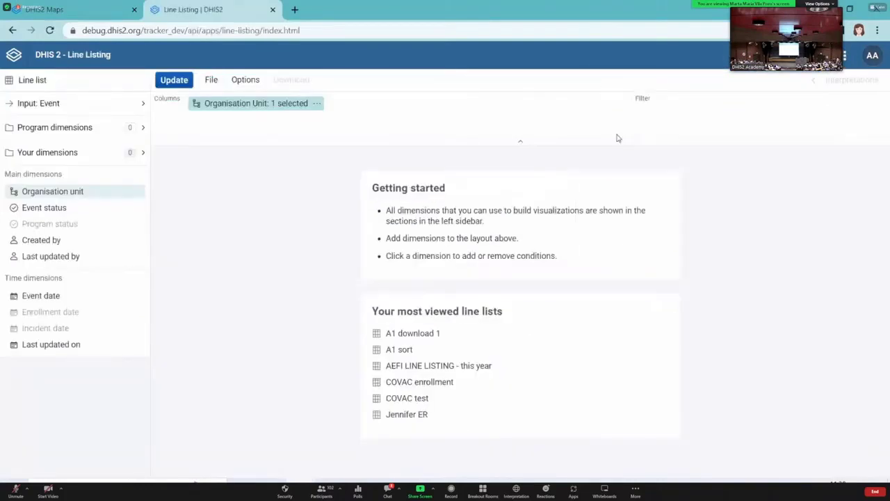
left_click(38, 105)
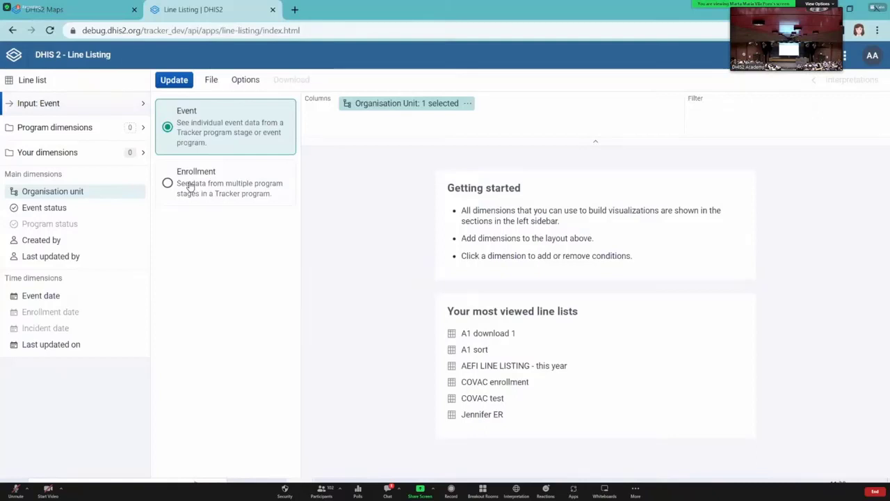
left_click(201, 189)
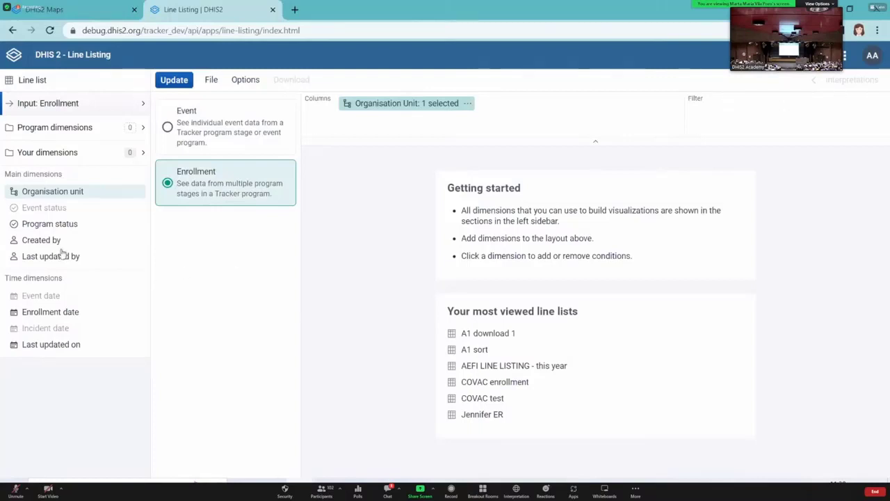
Step: Choose COVAC as the program for the program dimensions and restrict the dimension type to Program attribute
left_click(59, 131)
left_click(205, 109)
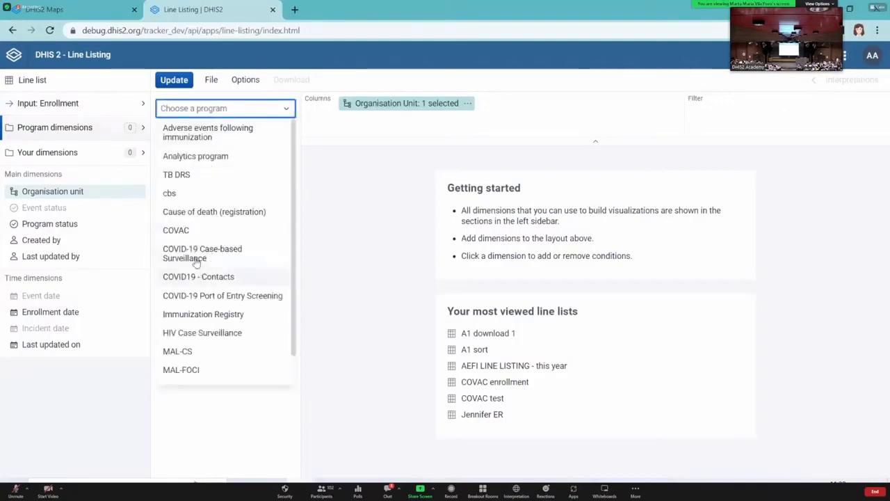
left_click(177, 231)
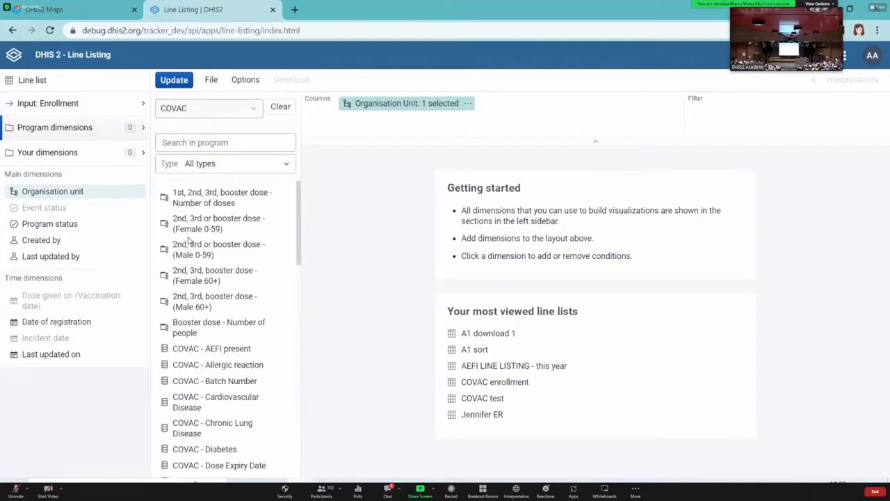
left_click(194, 163)
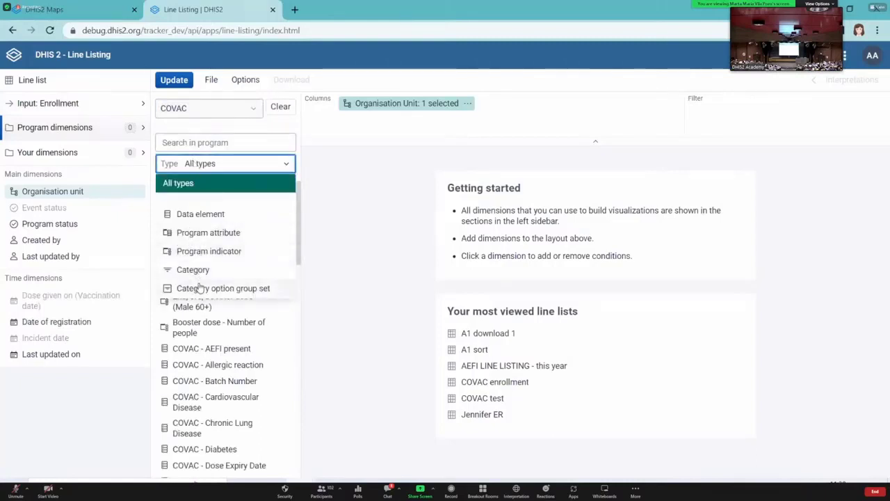
left_click(199, 233)
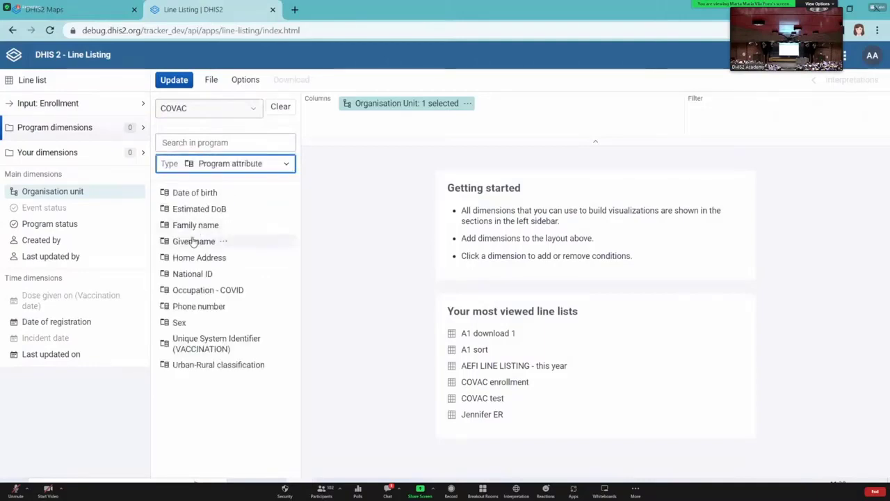
Step: Review the available condition types for Given name and add it to the columns without choosing one
left_click(193, 242)
left_click(194, 242)
left_click(193, 242)
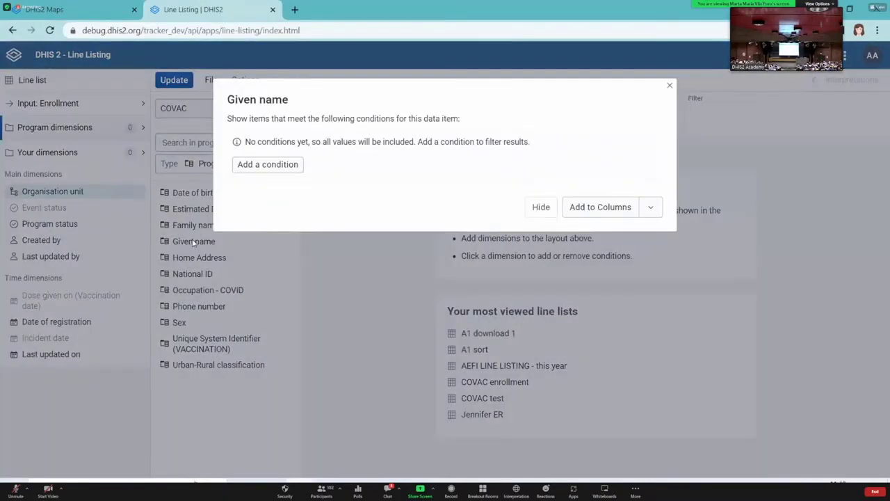
left_click(263, 167)
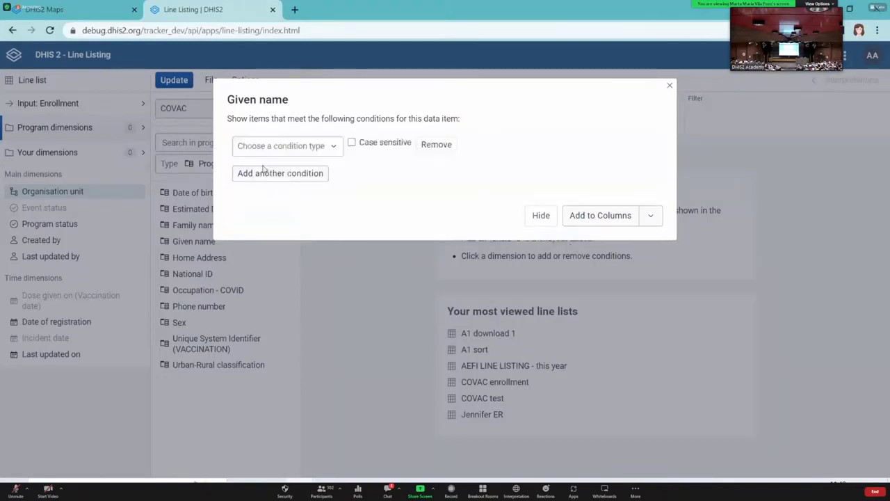
left_click(281, 152)
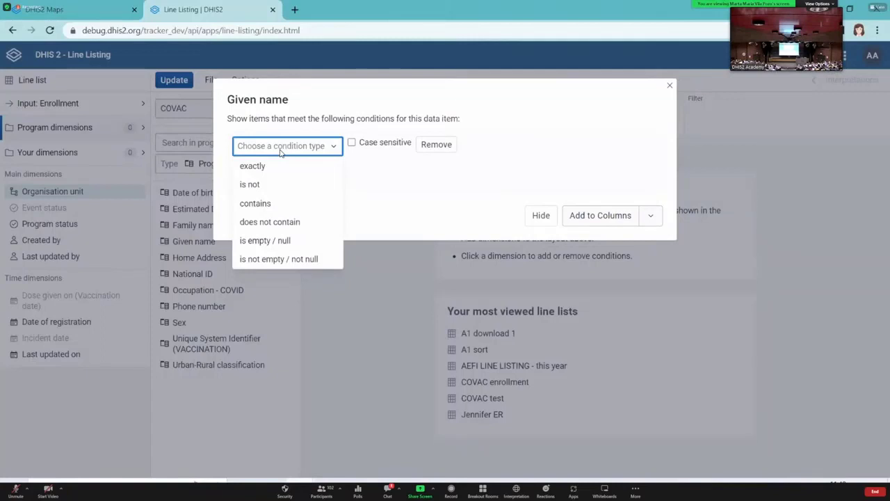
left_click(364, 177)
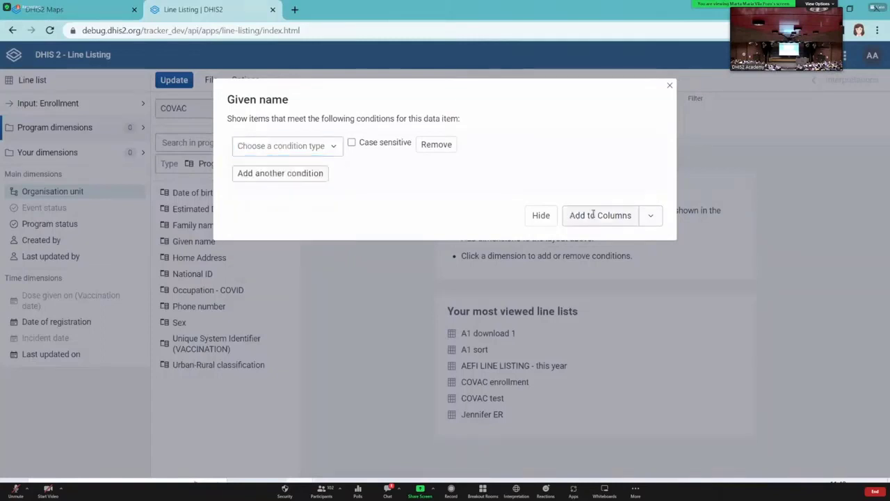
left_click(592, 214)
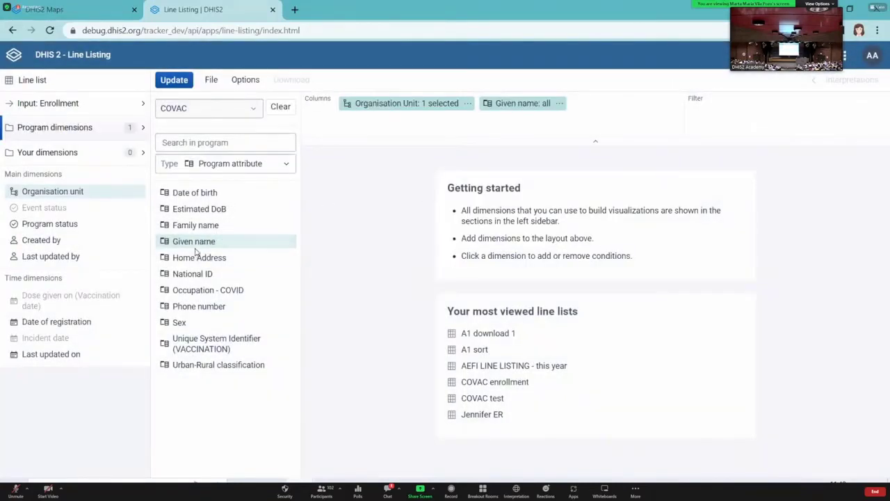
Step: Add Family name and Date of birth to the columns, reviewing the condition types for Date of birth without choosing one
left_click(186, 227)
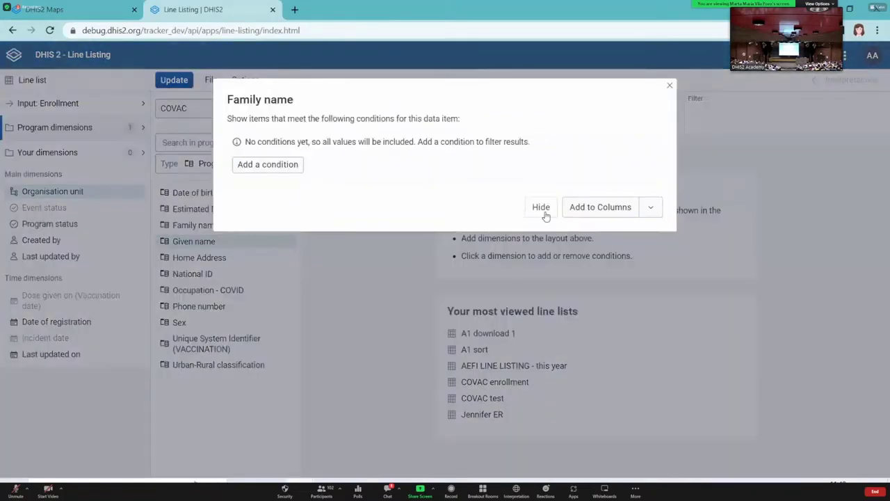
left_click(589, 207)
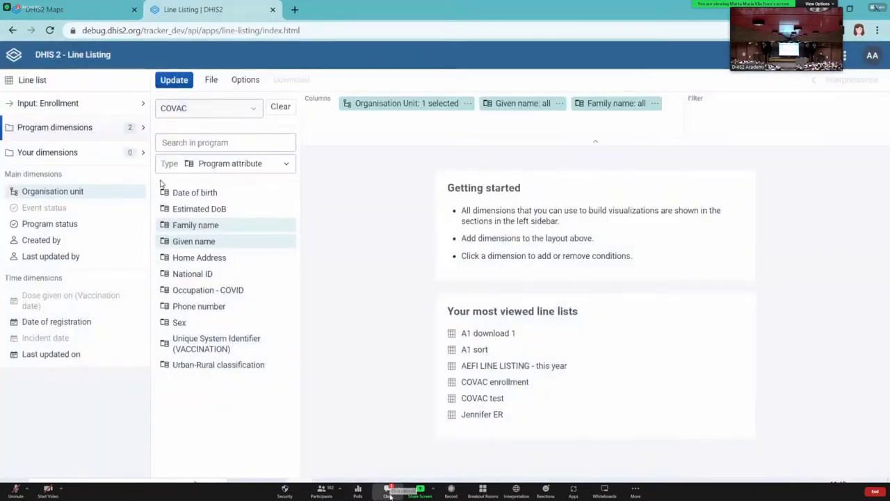
left_click(187, 193)
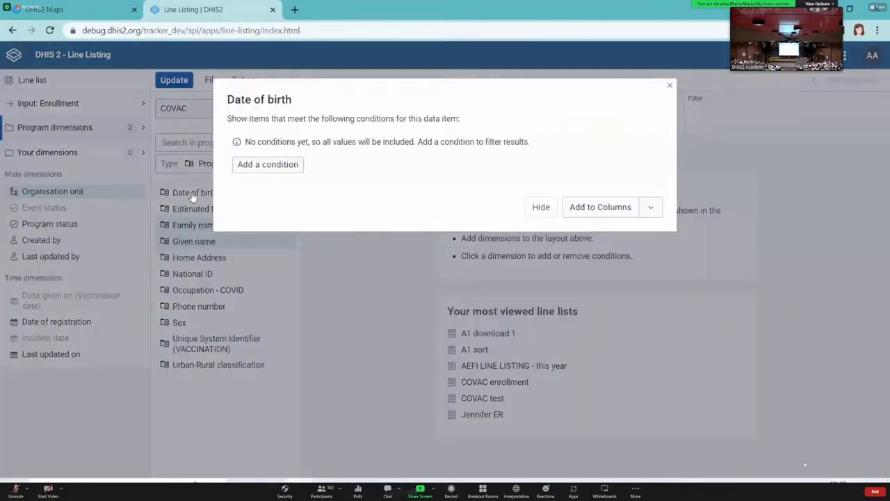
left_click(271, 165)
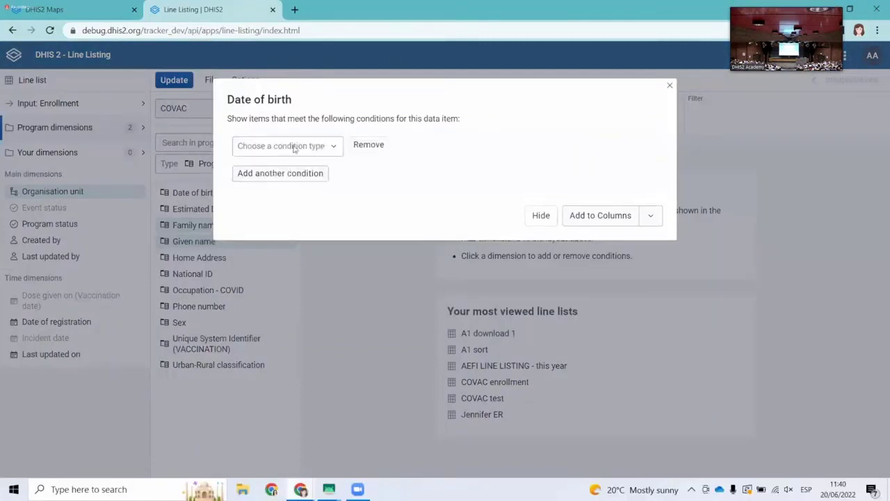
left_click(295, 148)
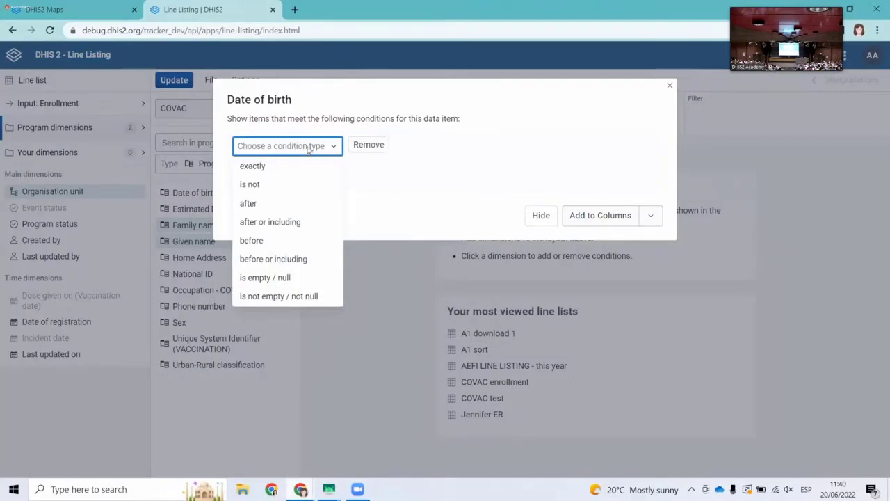
left_click(368, 175)
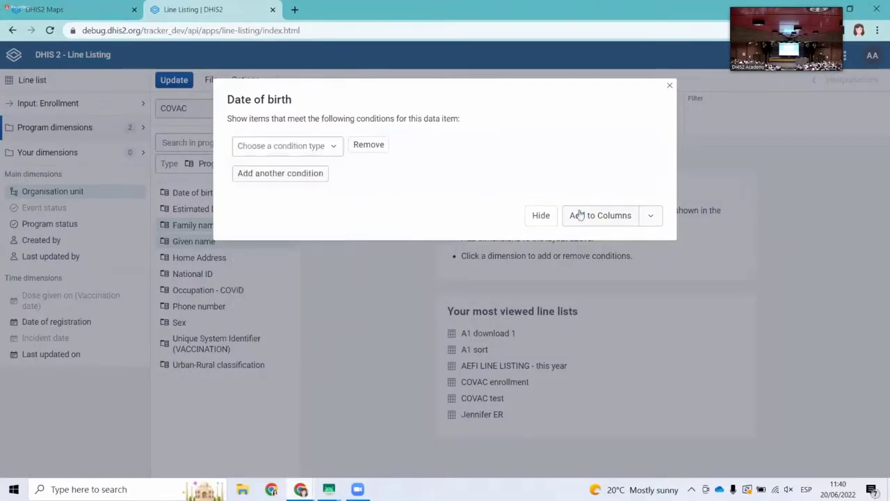
left_click(600, 217)
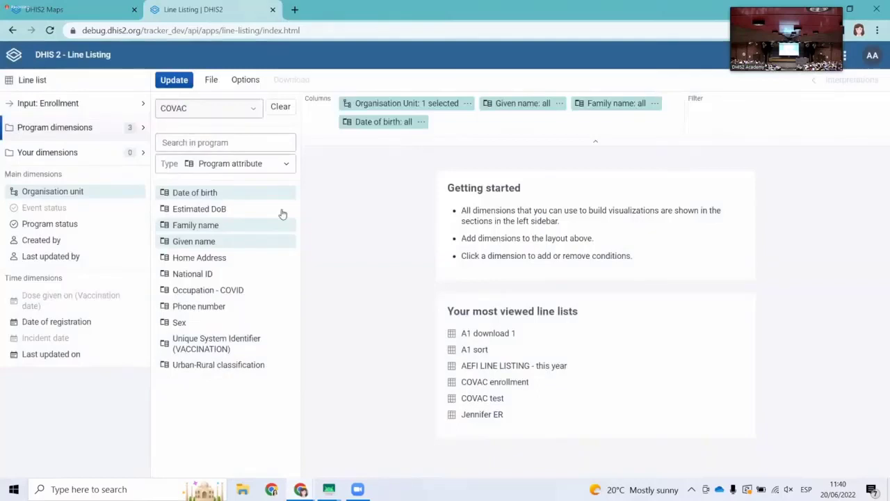
Step: Restrict the dimensions to data elements and add COVAC - Vaccine Name to the columns after adjusting its number of most recent repeated events
left_click(234, 163)
left_click(207, 213)
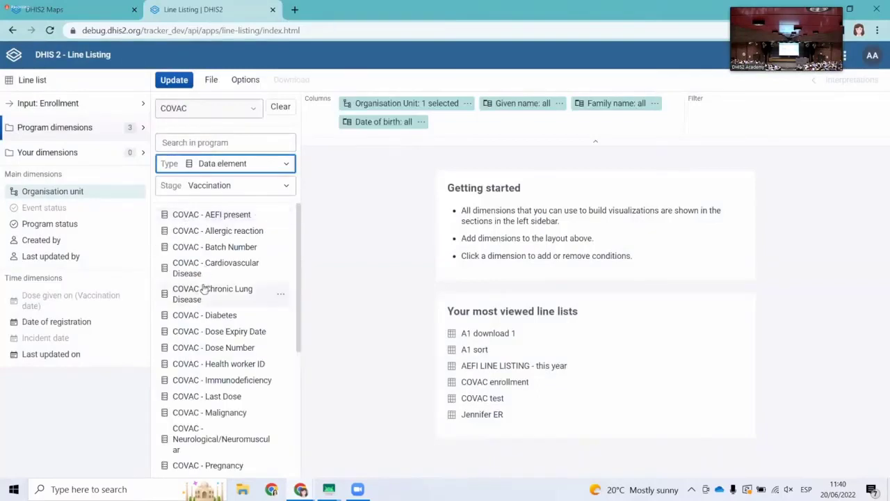
scroll(205, 290, "down", 5)
scroll(203, 288, "down", 3)
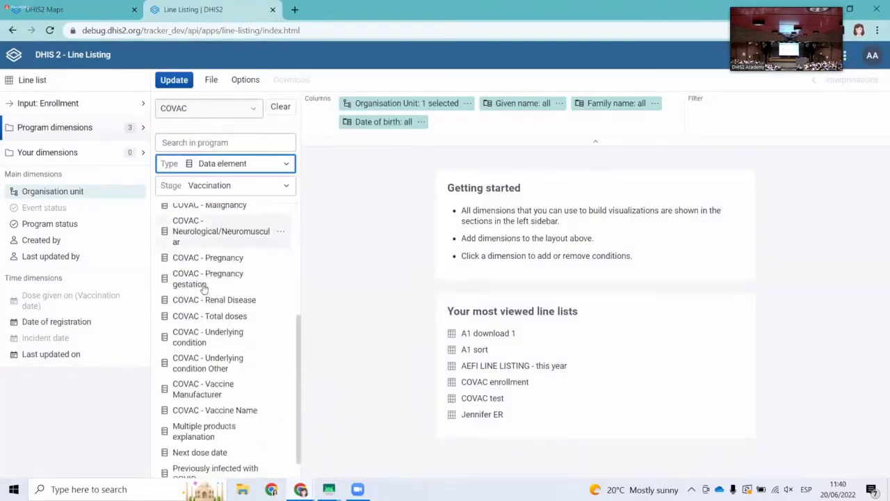
left_click(207, 386)
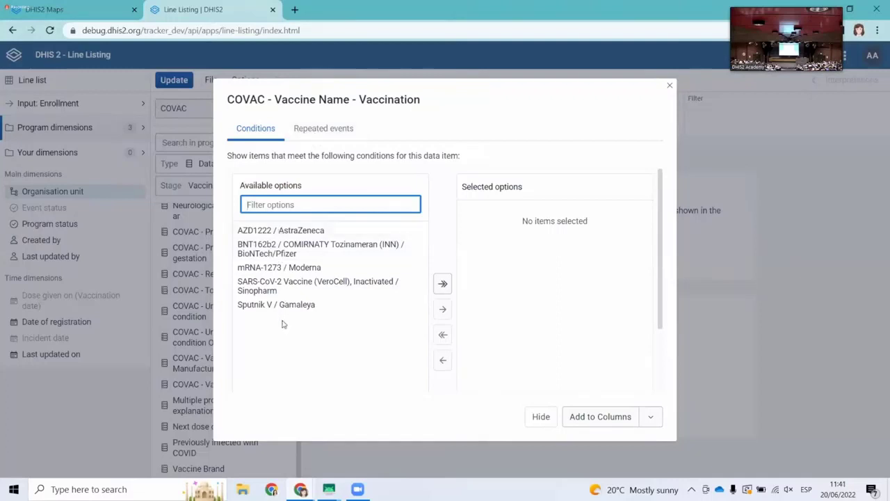
left_click(308, 129)
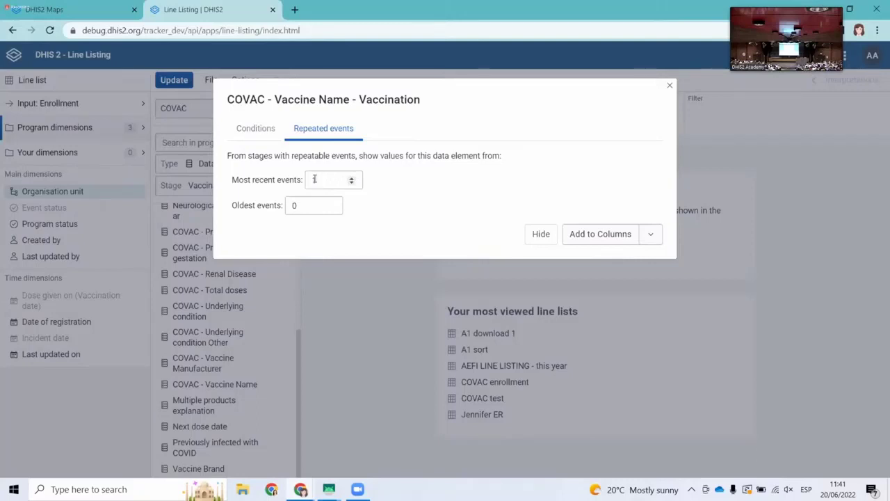
left_click(352, 179)
left_click(423, 197)
left_click(599, 234)
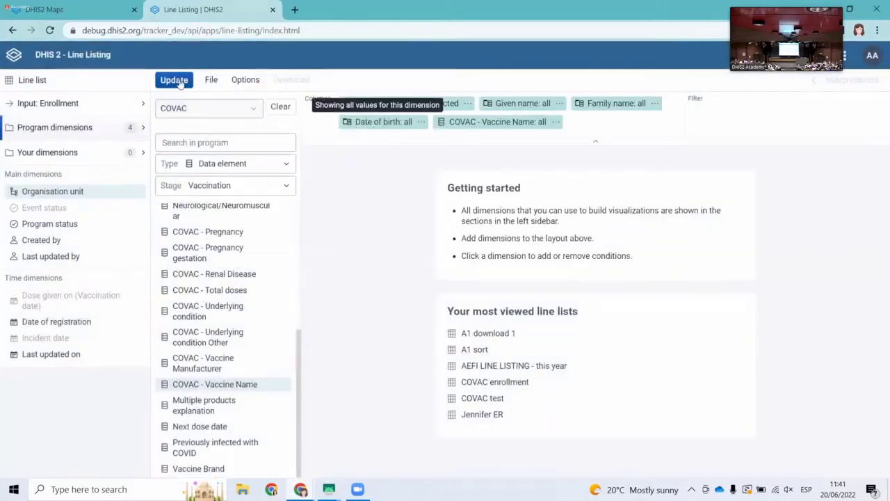
Step: View the settings of the Program status and Created by dimensions without adding either one
left_click(42, 224)
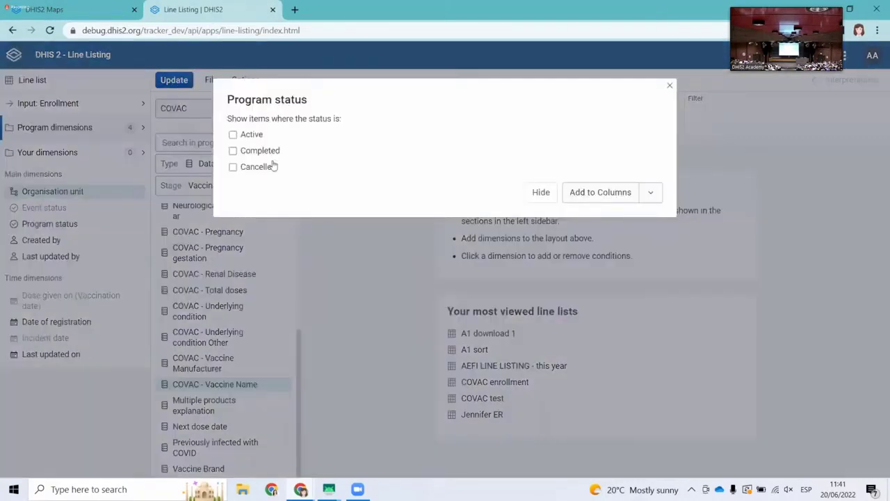
left_click(671, 87)
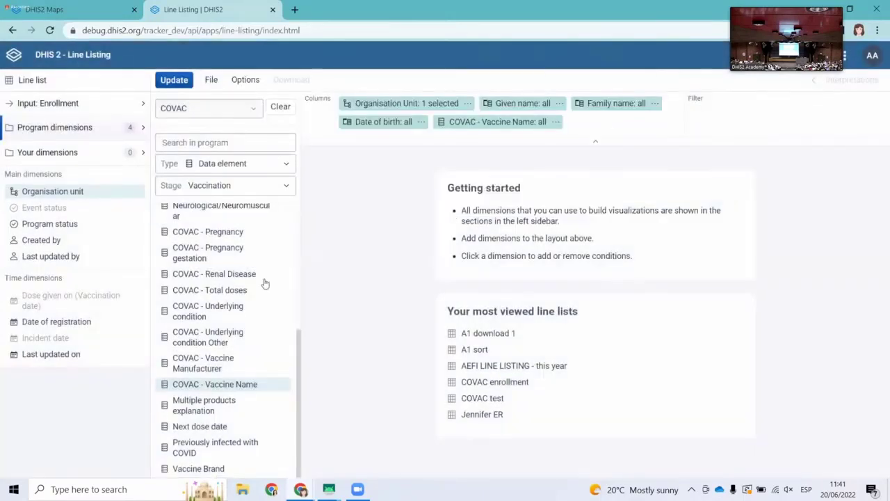
left_click(42, 240)
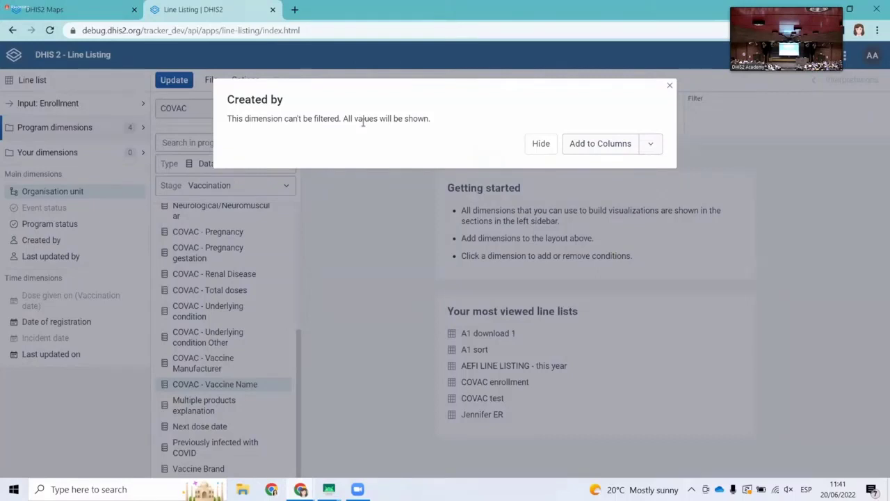
left_click(670, 85)
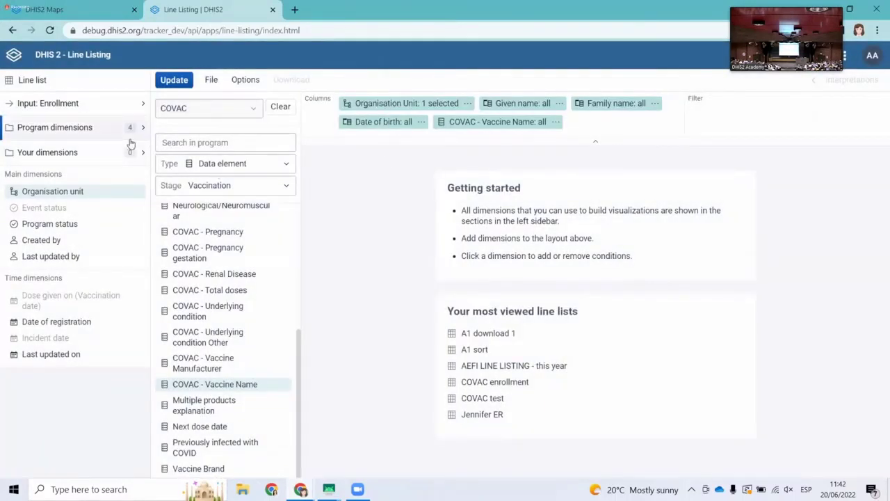
Step: Add Date of registration for the last 12 months to the columns and place it before COVAC - Vaccine Name in the updated list
left_click(38, 327)
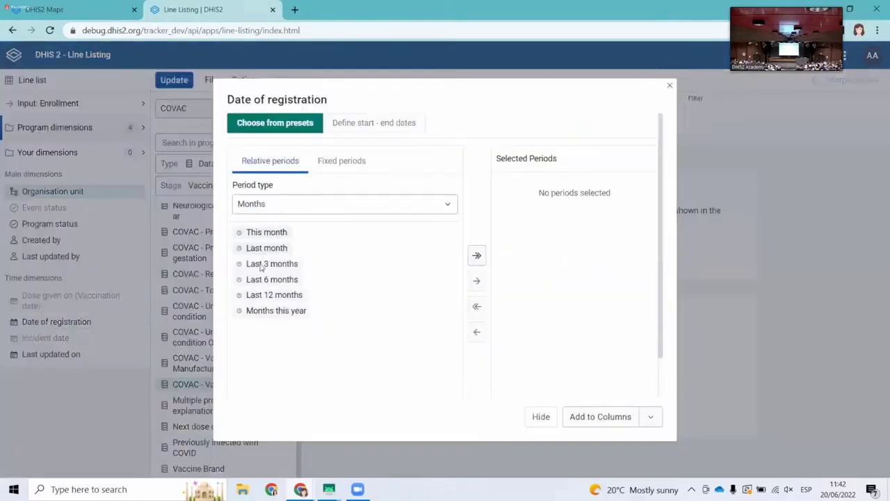
double_click(266, 294)
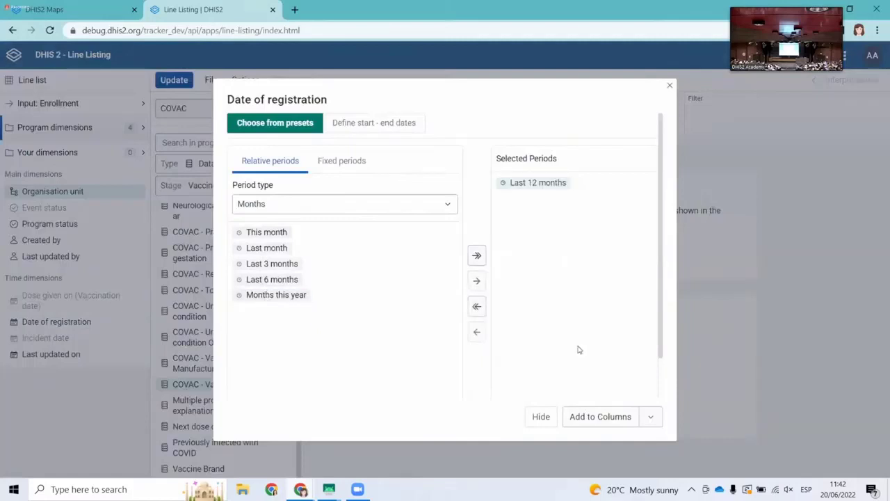
left_click(603, 417)
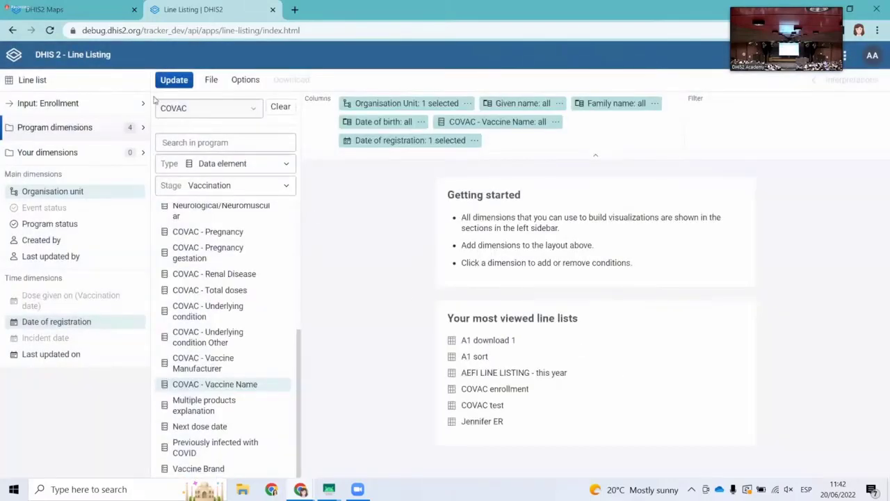
left_click(172, 81)
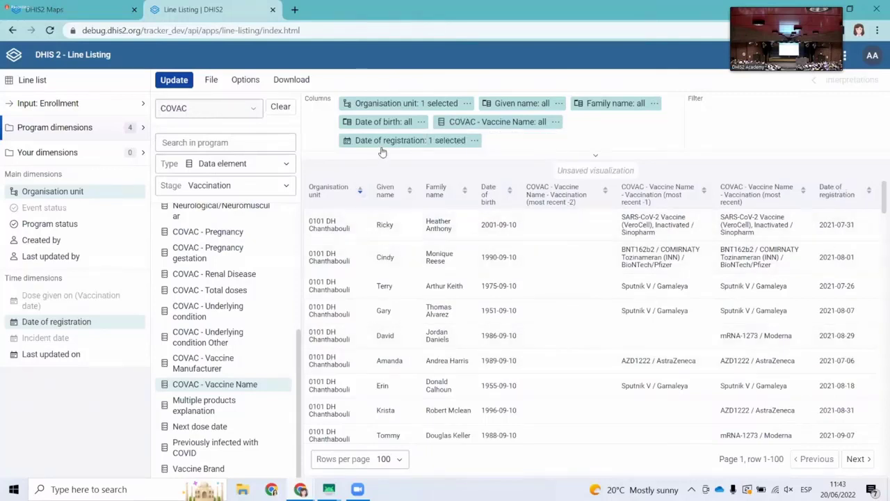
left_click_drag(421, 143, 474, 123)
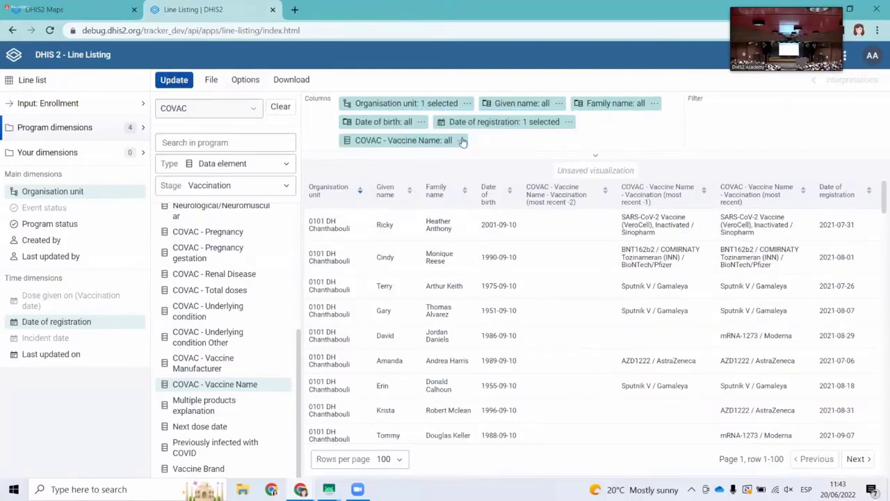
left_click(174, 79)
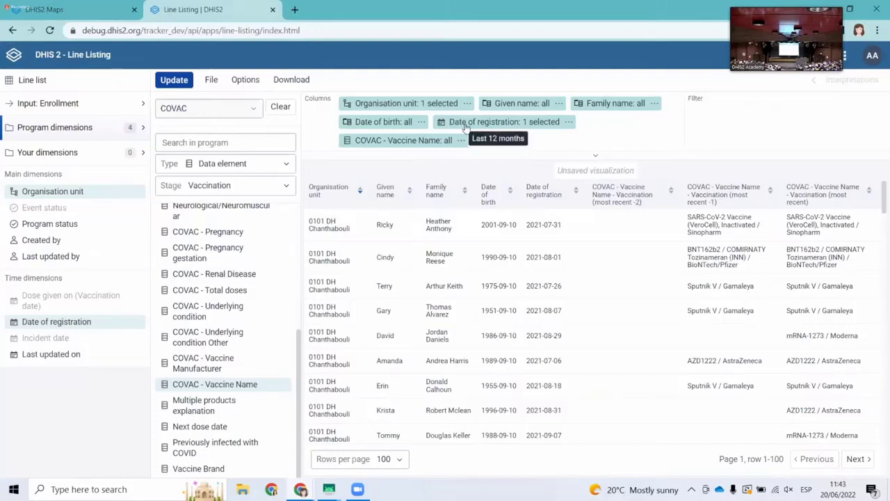
Step: Move COVAC - Vaccine Name from the columns to the filter and restrict the list to AZD1222 / AstraZeneca
left_click_drag(432, 143, 770, 105)
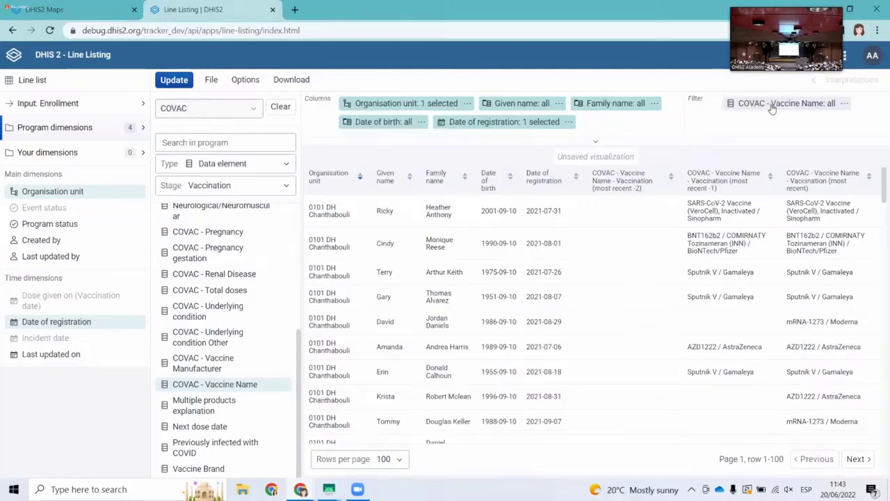
left_click(771, 103)
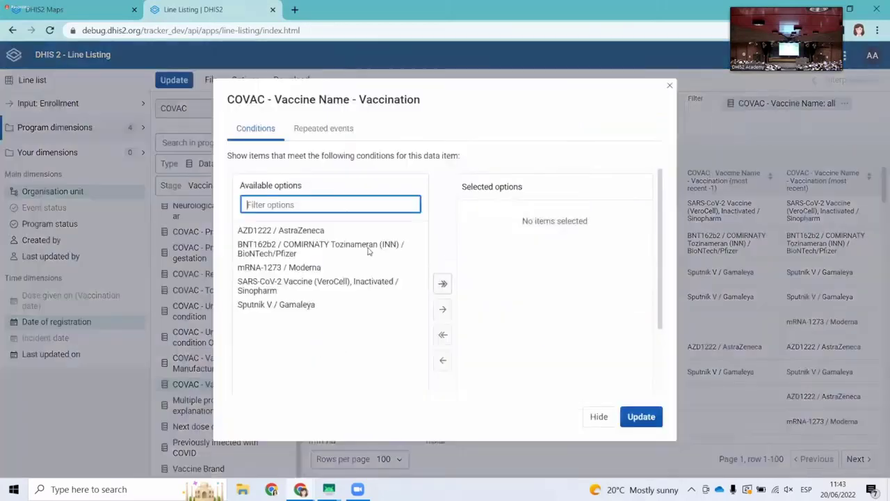
double_click(305, 234)
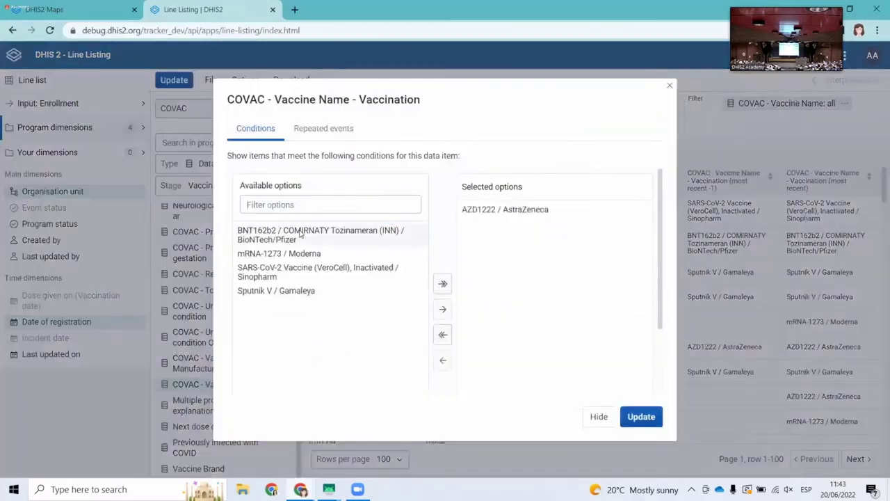
left_click(647, 417)
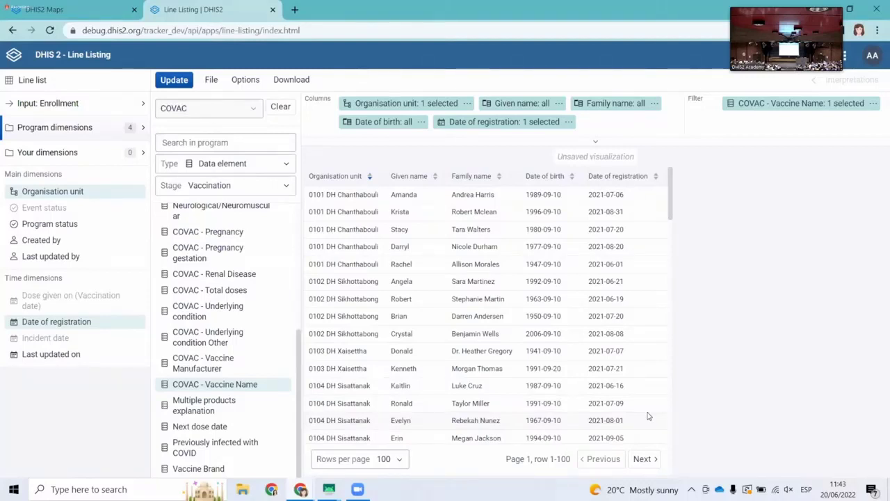
Step: Switch to the Google Slides presentation, start the slideshow at the Platform slide and advance to New Data Approval App
key("alt")
key("alt+Tab")
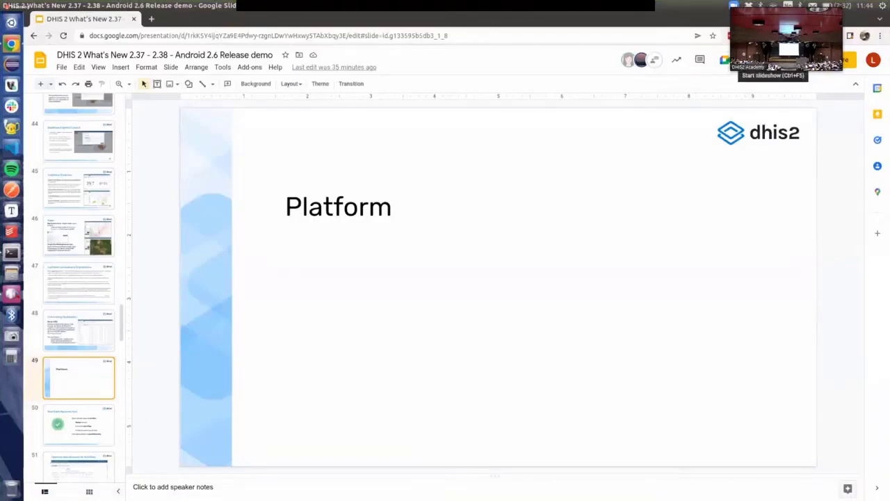
left_click(744, 48)
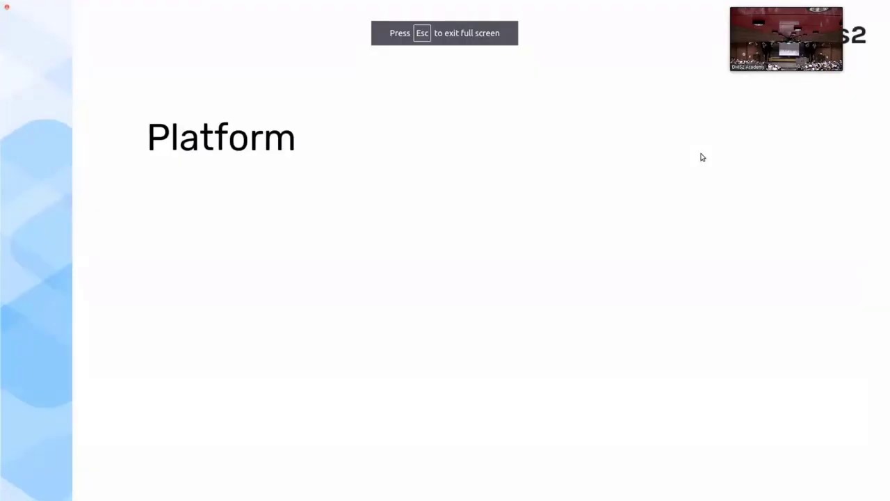
key("alt+Tab")
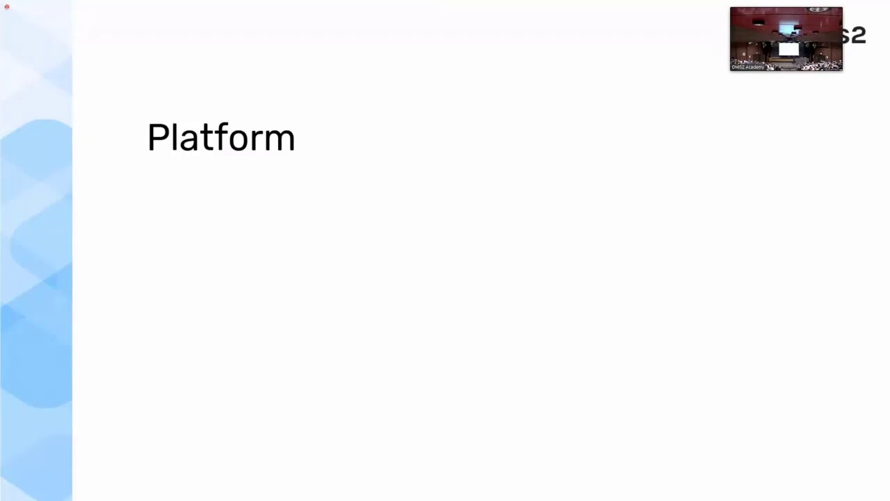
key("Right")
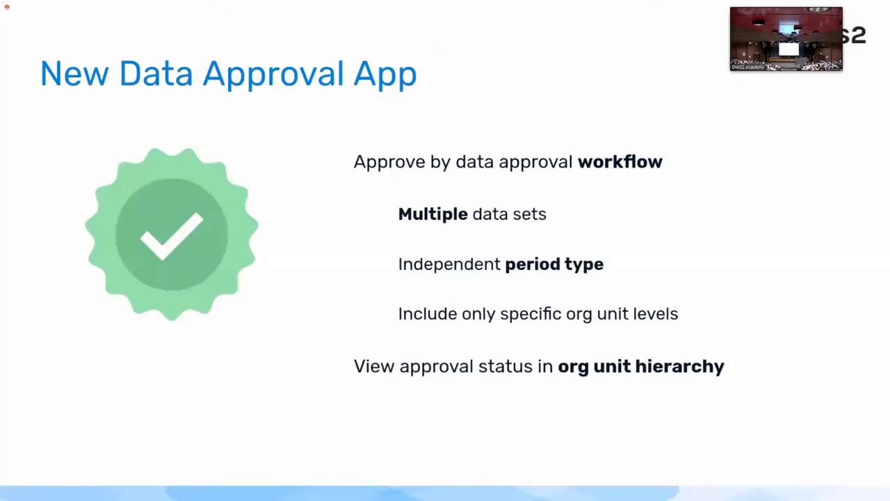